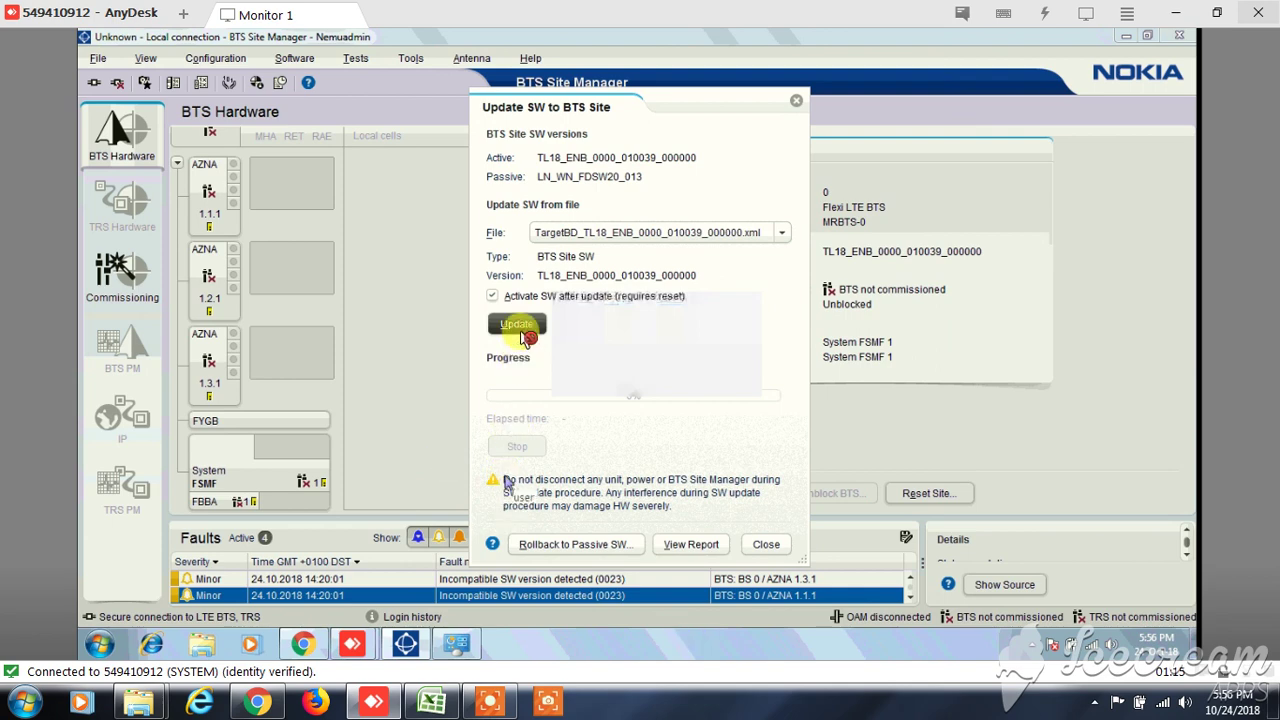
# Step: Start the BTS site software update from TargetBD_TL18_ENB_0000_010039_000000.xml with activation after the update
pyautogui.click(524, 330)
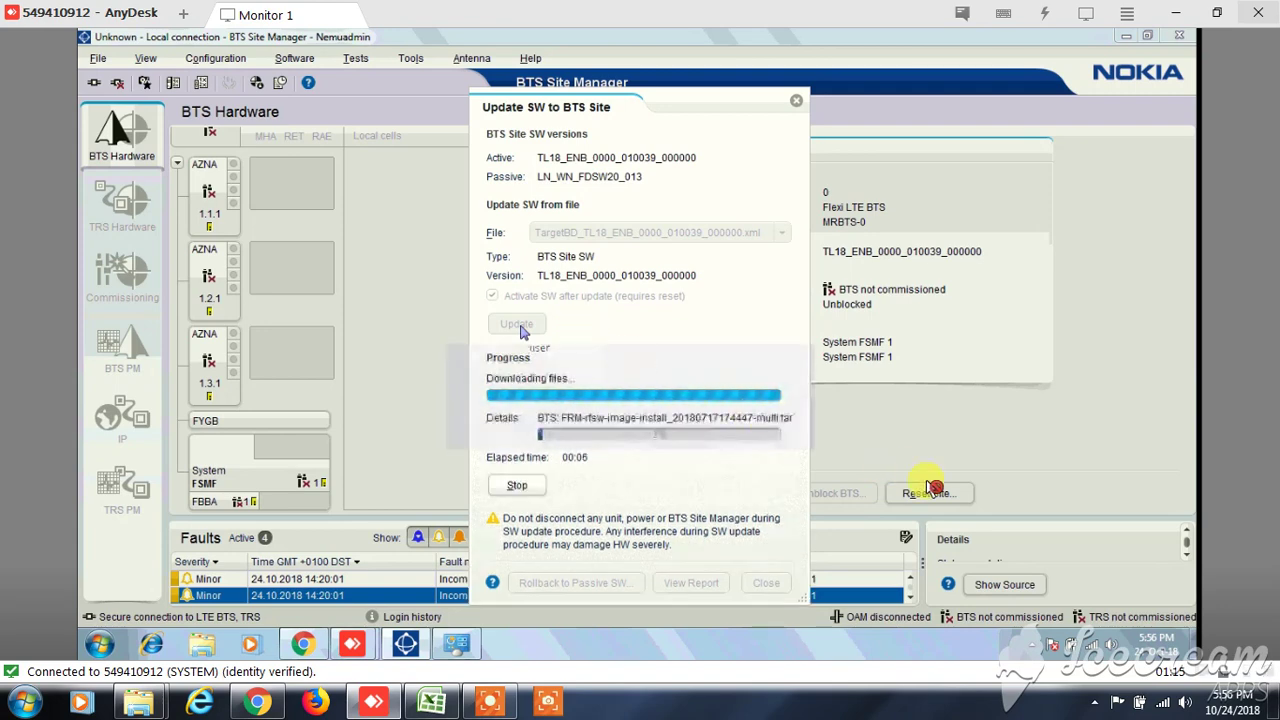
pyautogui.click(1095, 702)
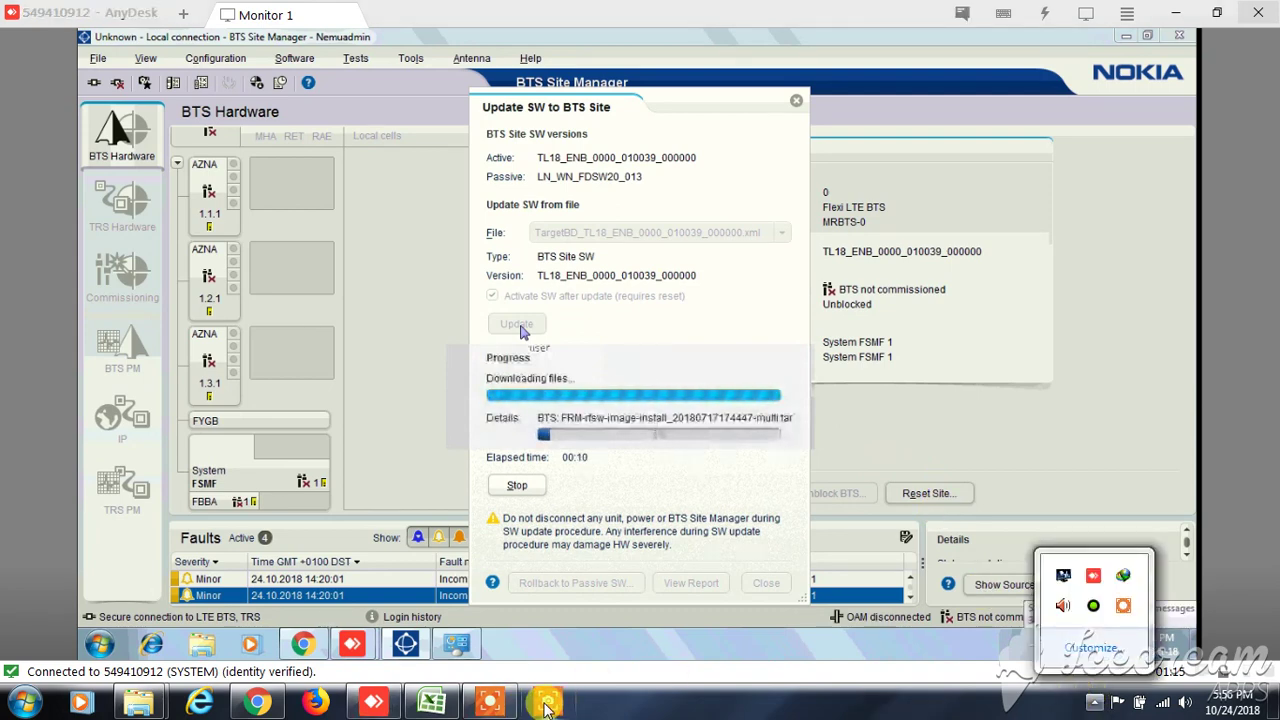
pyautogui.click(507, 708)
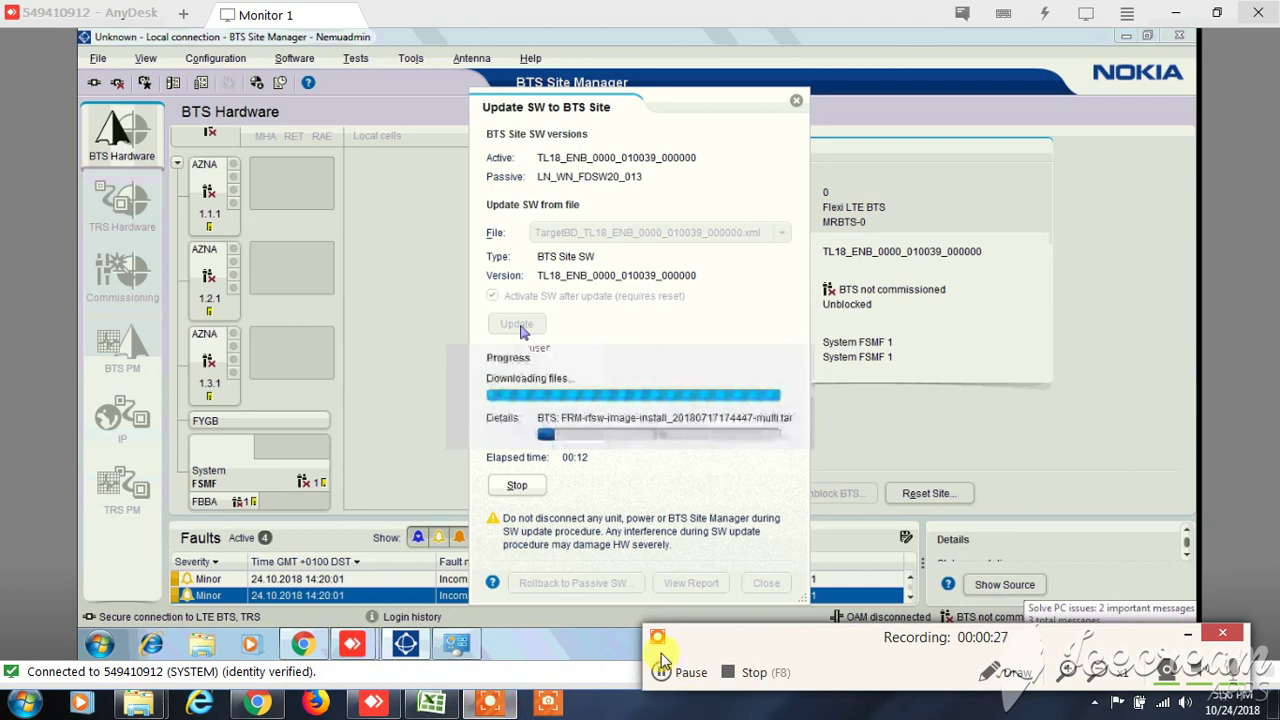
pyautogui.click(660, 671)
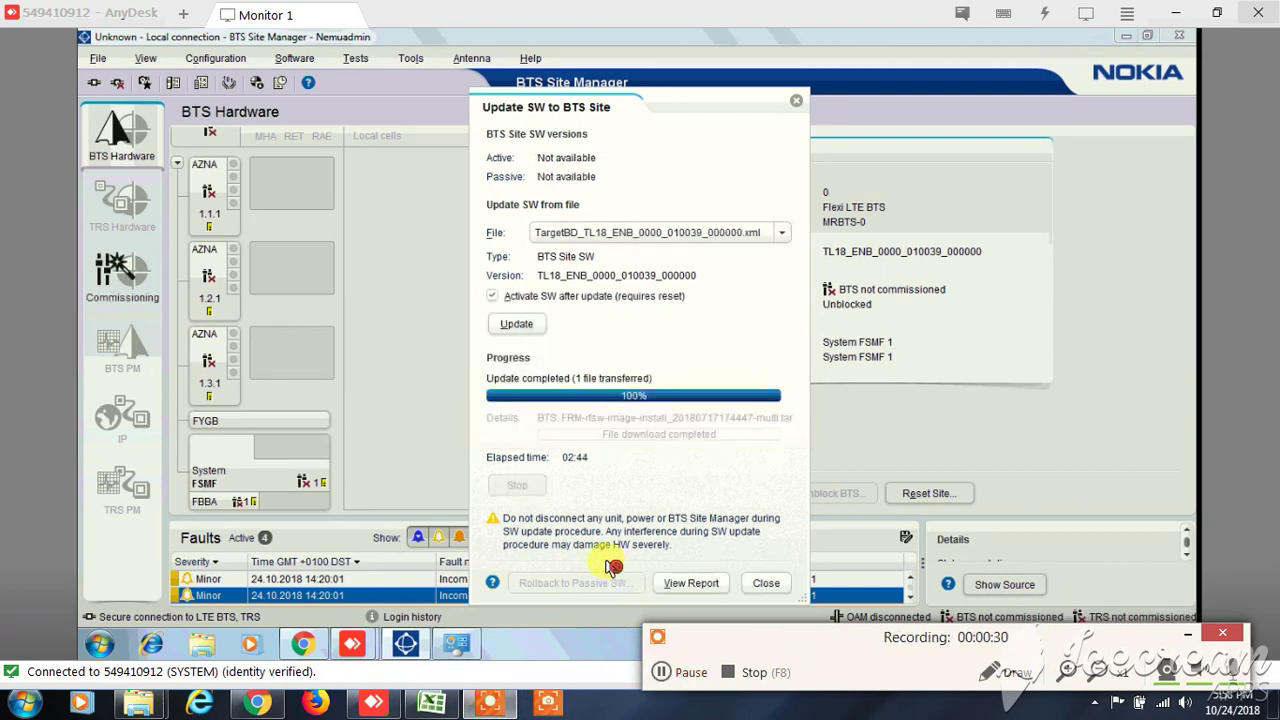
pyautogui.click(1186, 641)
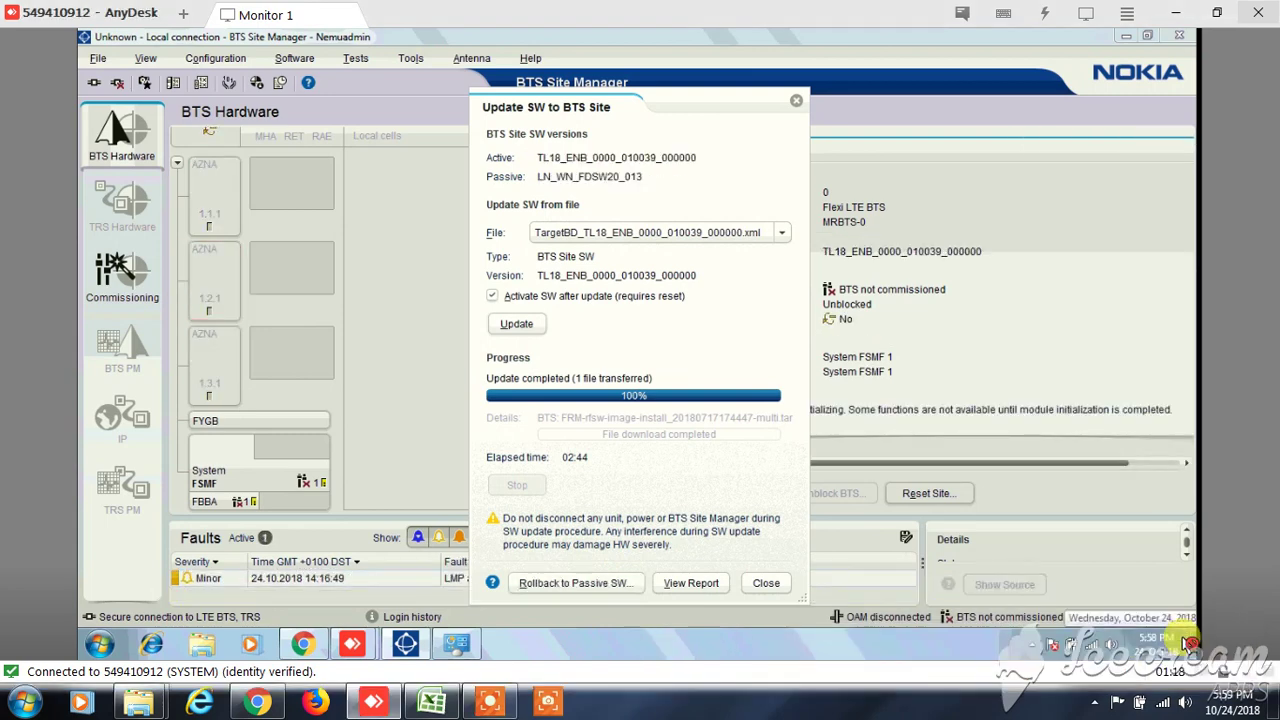
# Step: Close the Update SW to BTS Site dialog
pyautogui.click(768, 583)
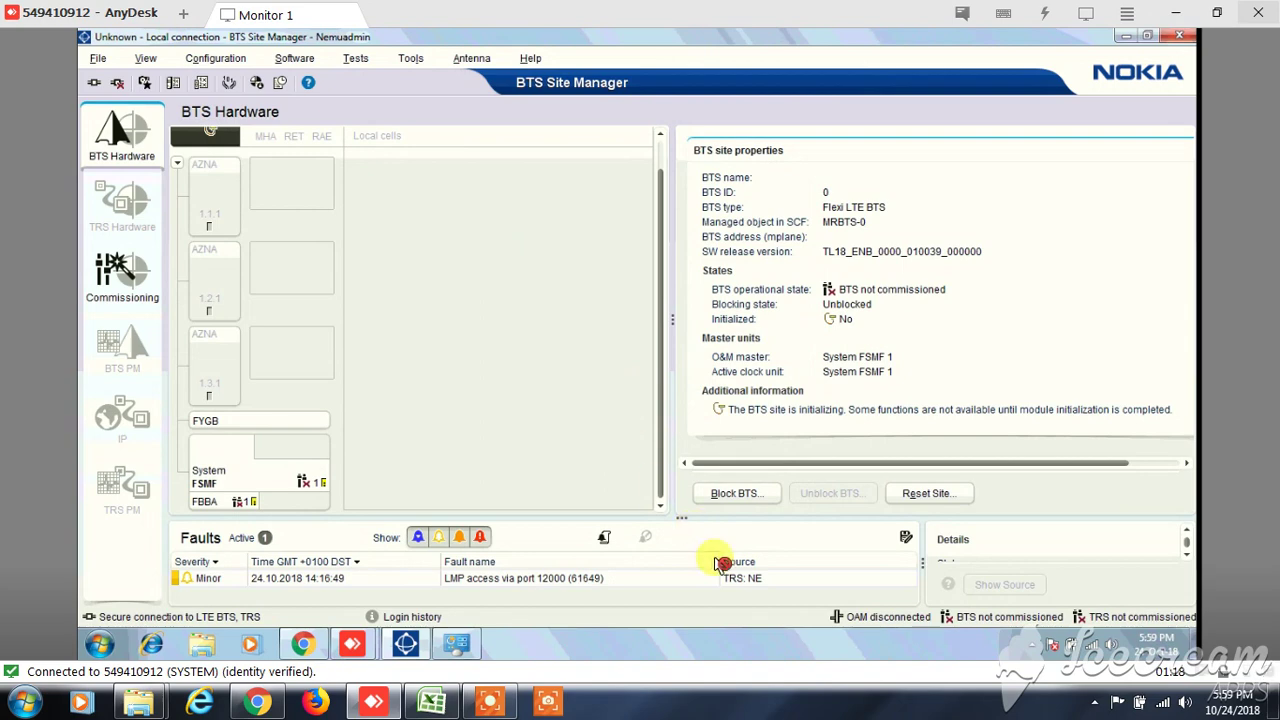
pyautogui.click(497, 705)
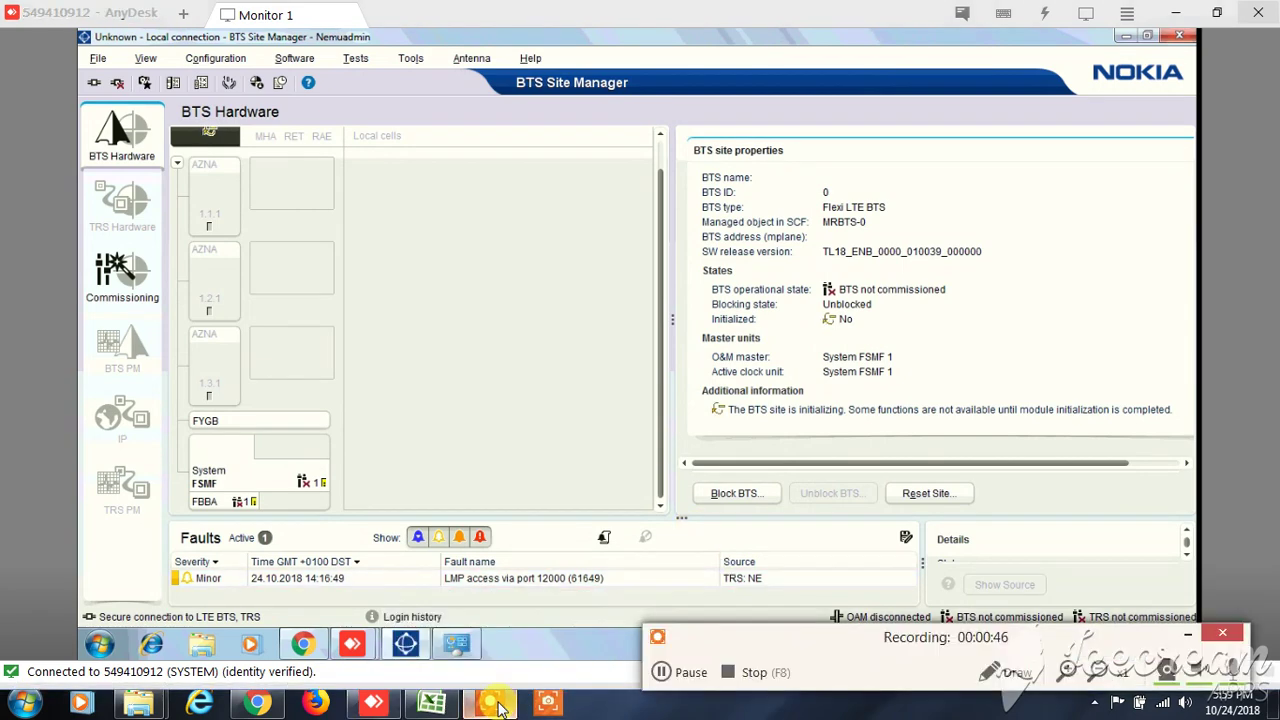
pyautogui.click(680, 673)
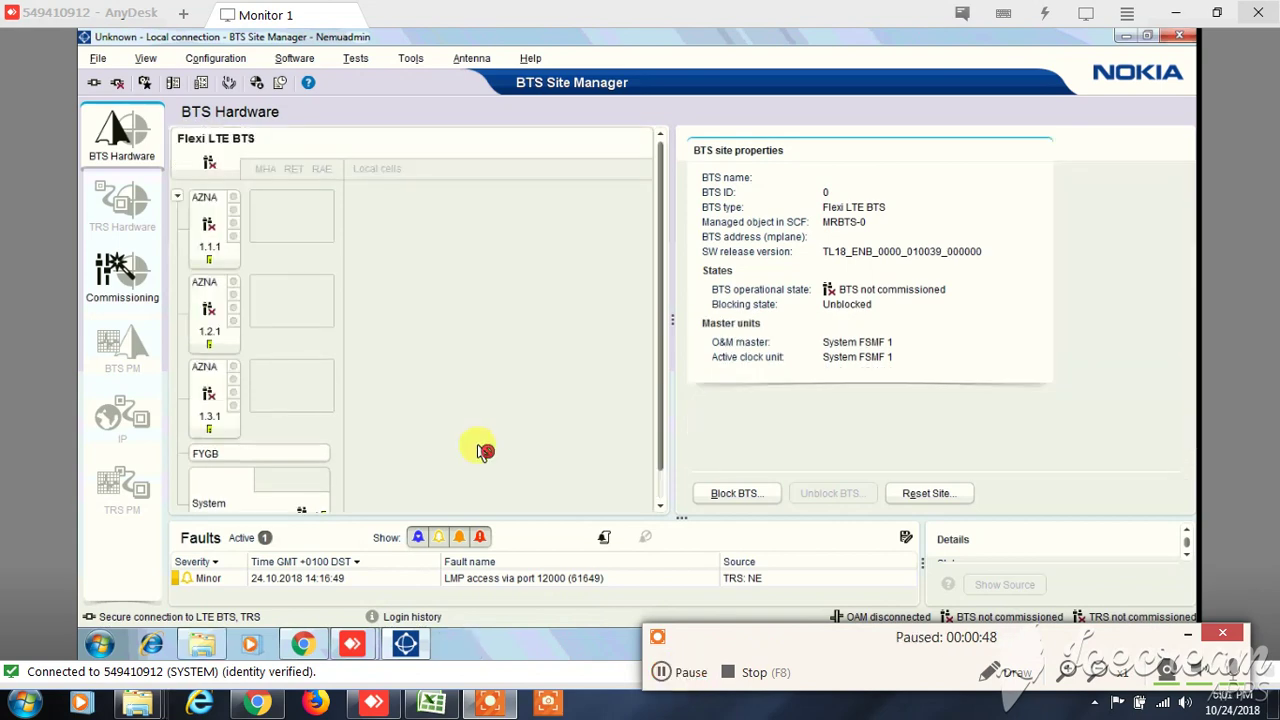
pyautogui.press('F7')
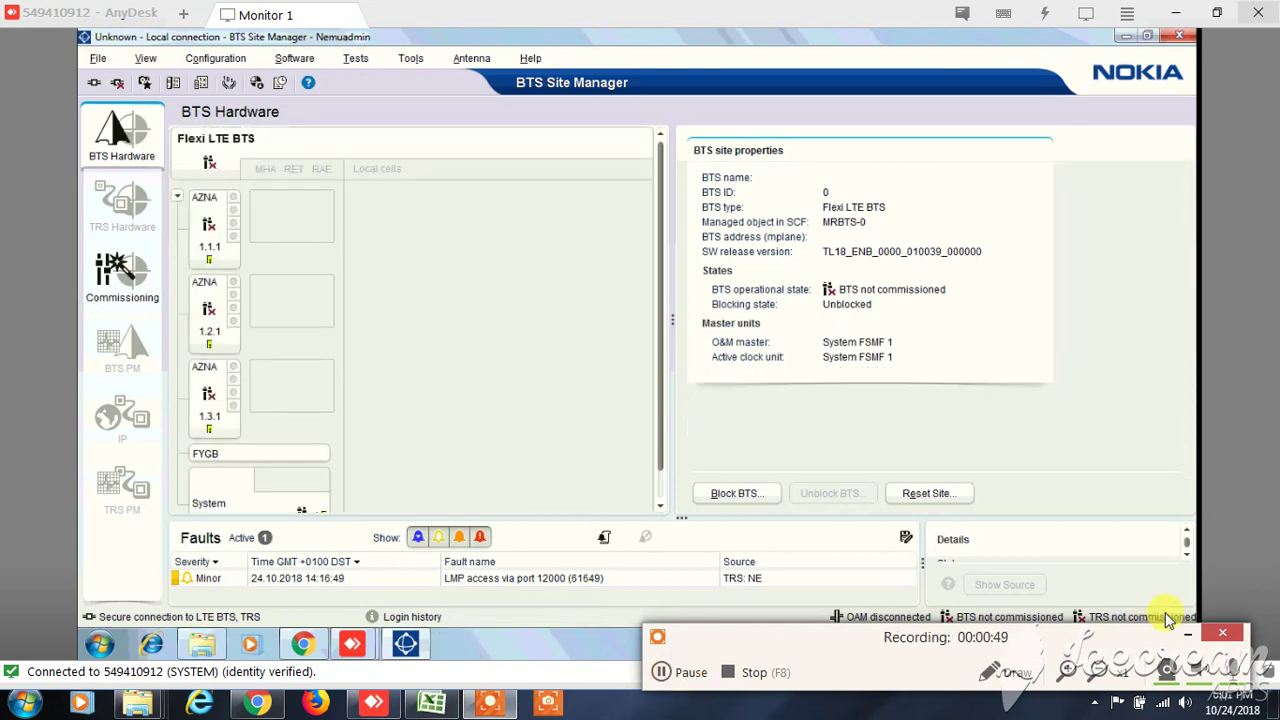
pyautogui.click(1188, 634)
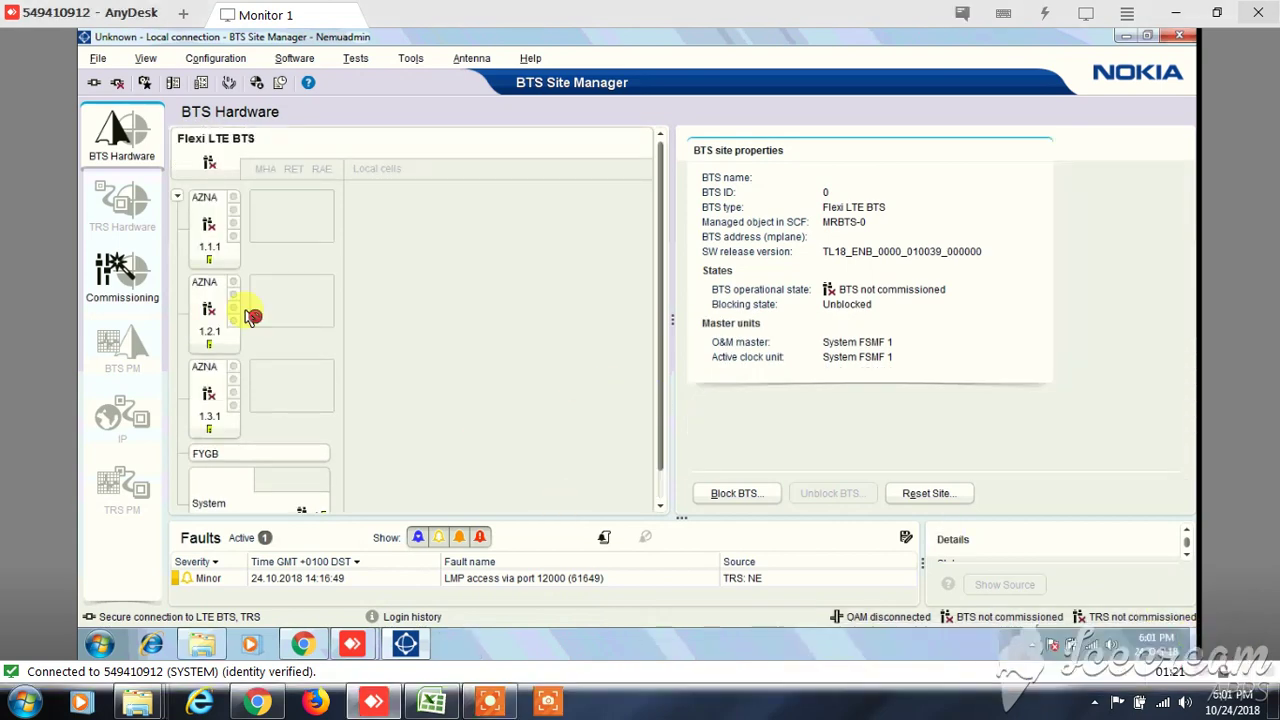
# Step: Open the Commissioning view and load the template file Commissioning_803707_ TDD SCF.xml from the Desktop folder brpbr-01
pyautogui.click(152, 289)
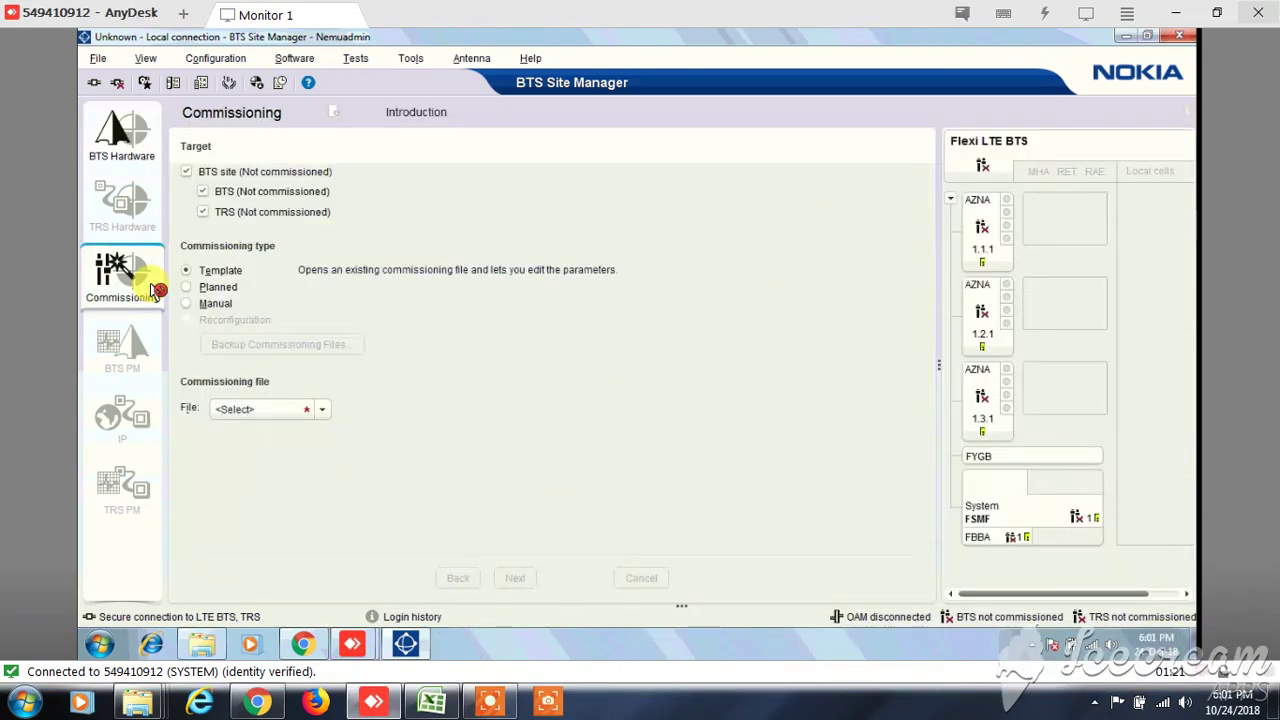
pyautogui.click(275, 410)
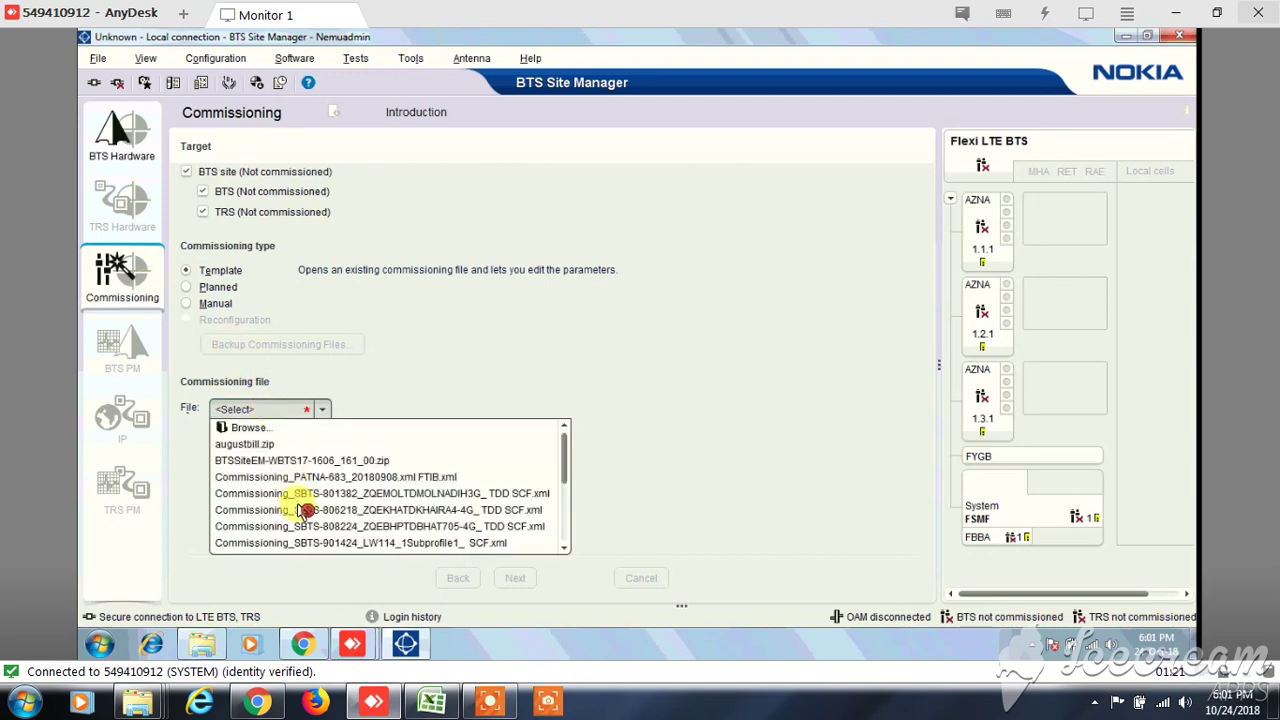
pyautogui.click(307, 428)
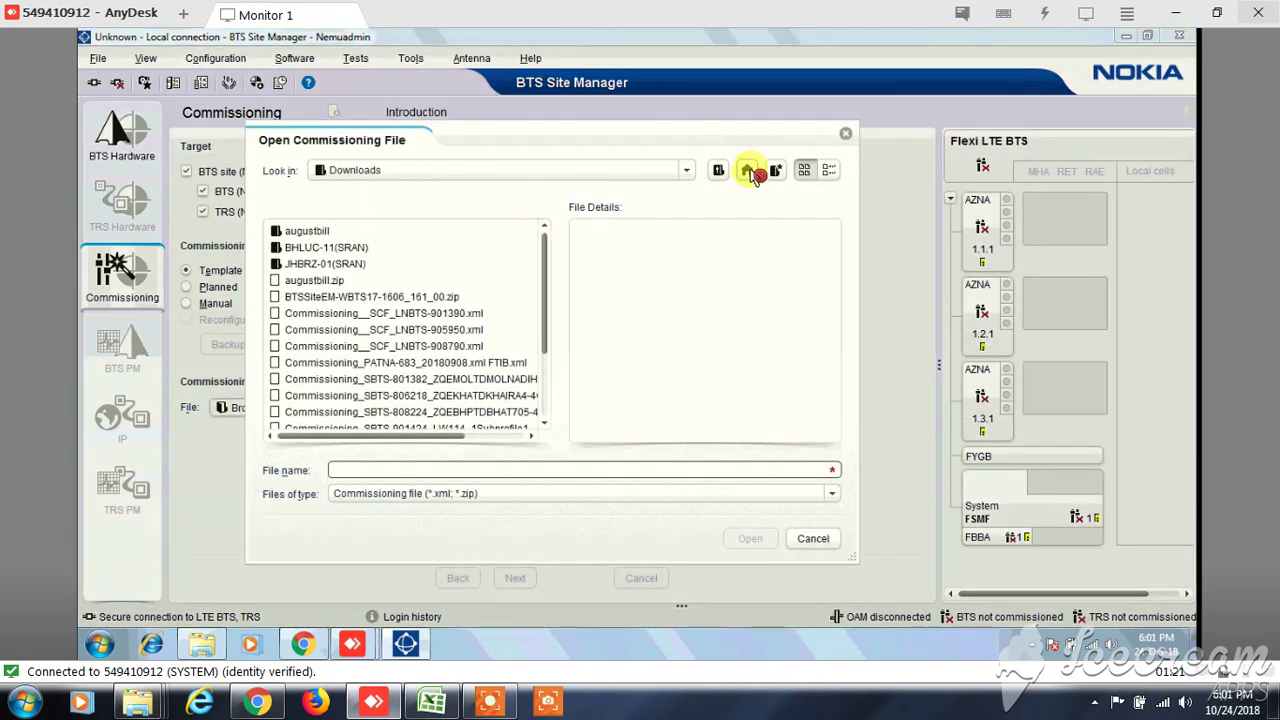
pyautogui.click(748, 170)
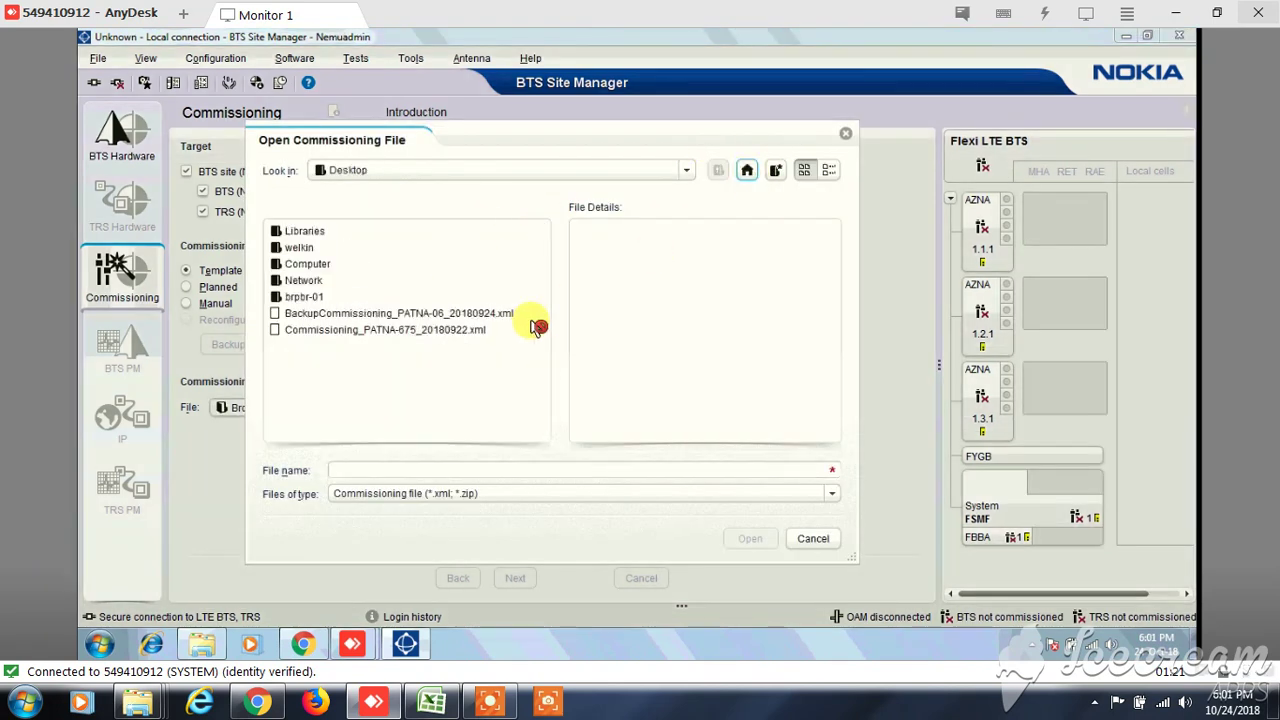
pyautogui.doubleClick(300, 299)
pyautogui.click(414, 231)
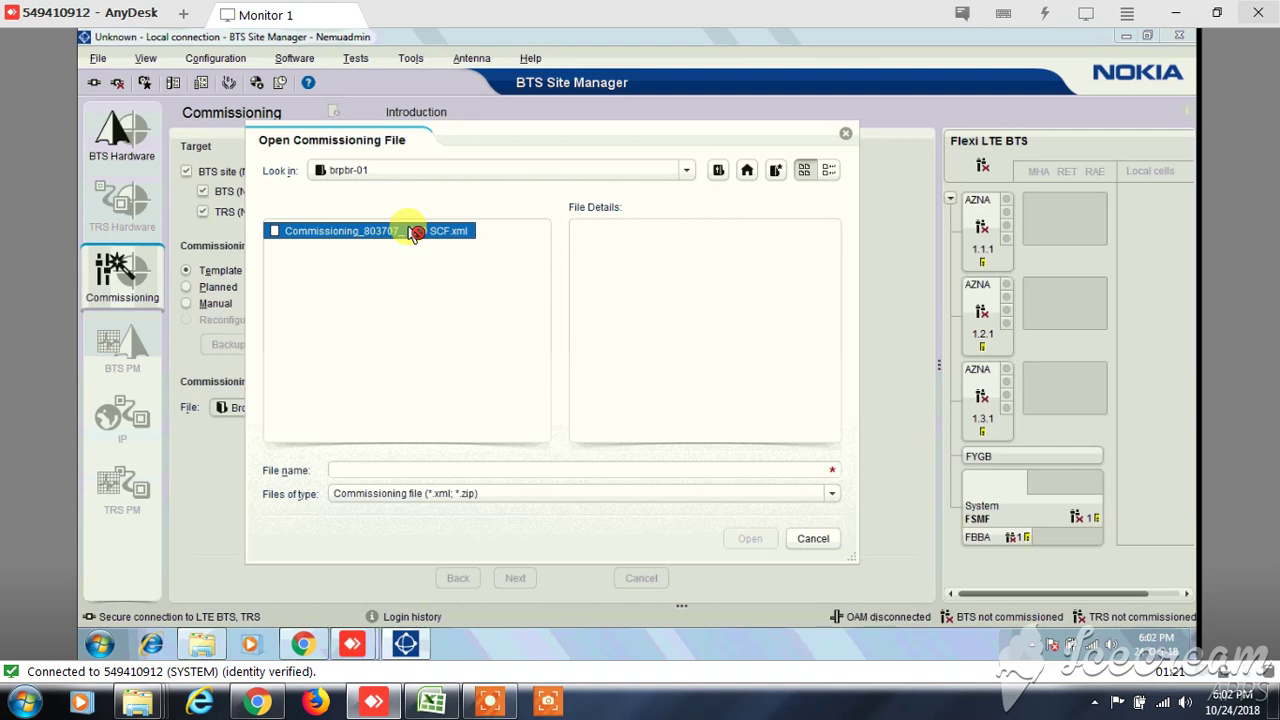
pyautogui.doubleClick(440, 231)
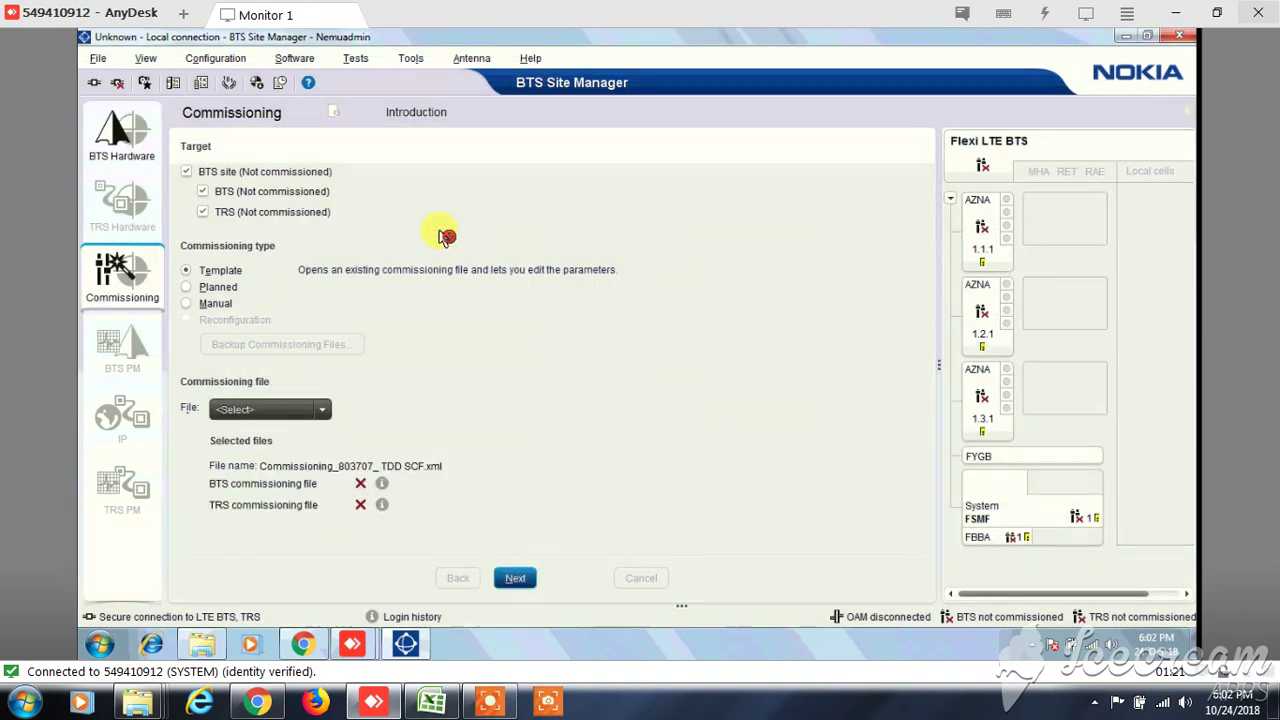
# Step: Start the commissioning wizard with the selected file, agreeing to continue with its invalid structure or parameters
pyautogui.click(515, 579)
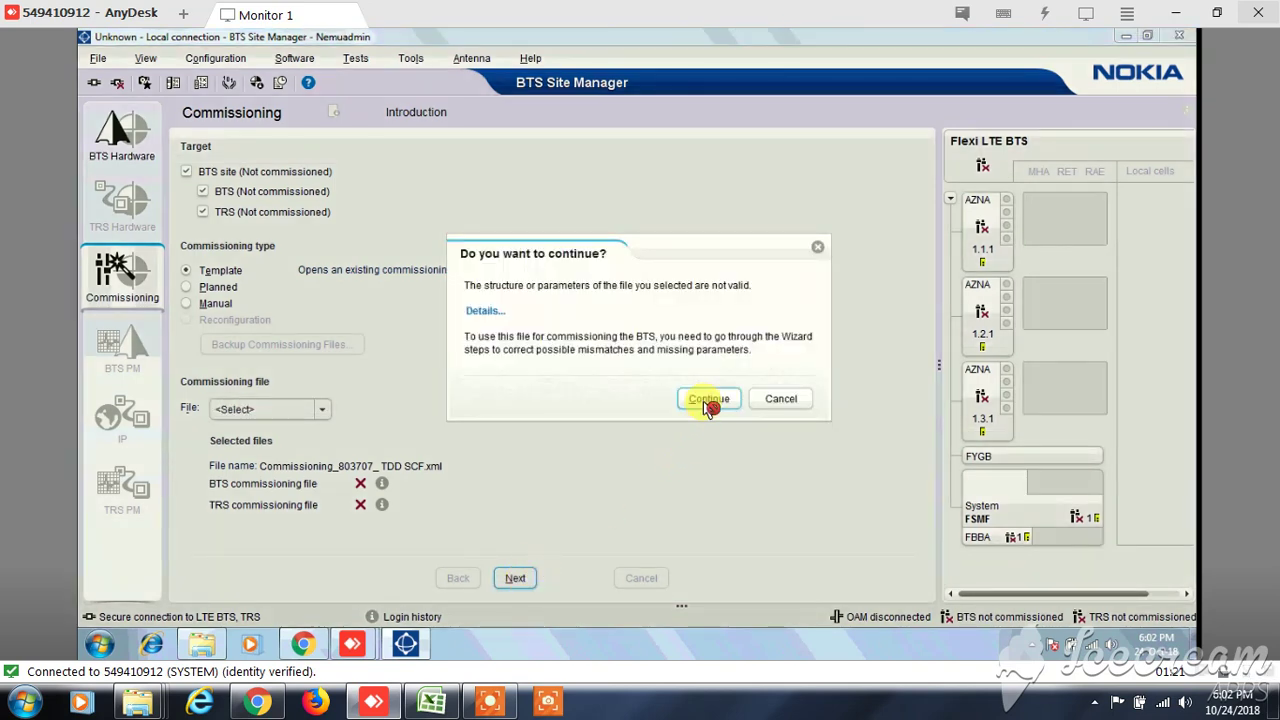
pyautogui.click(706, 401)
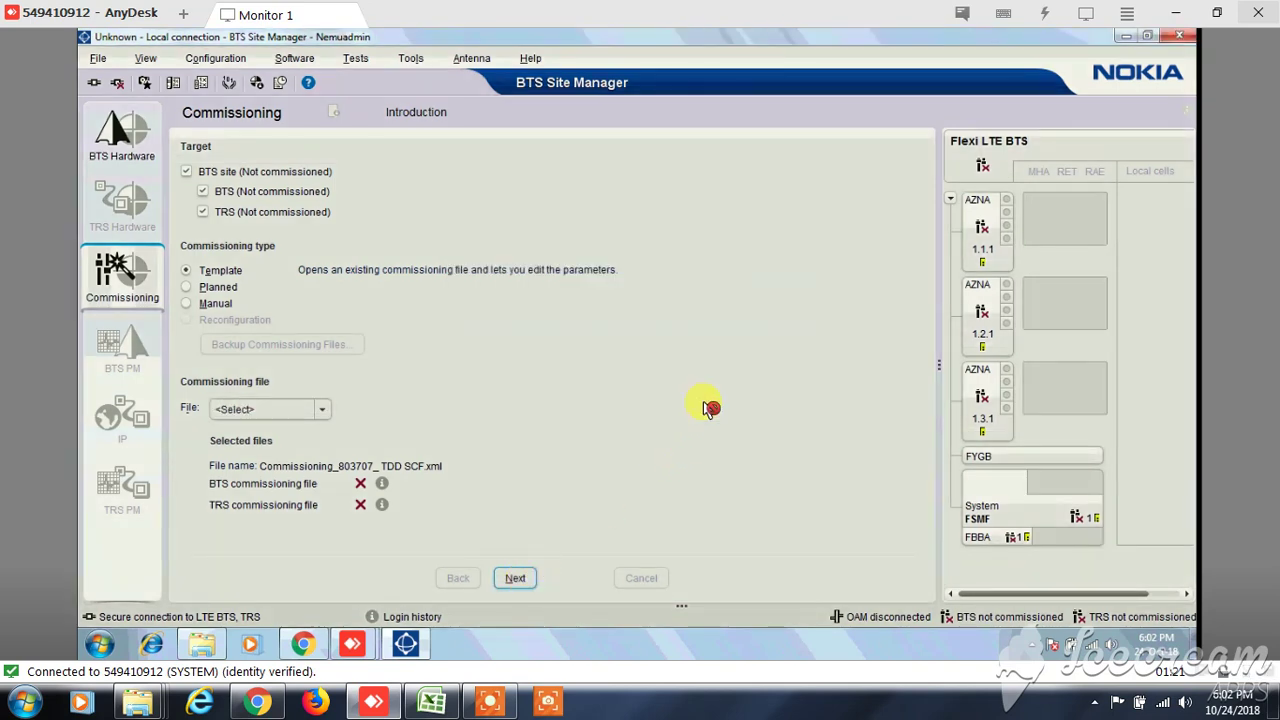
pyautogui.click(515, 579)
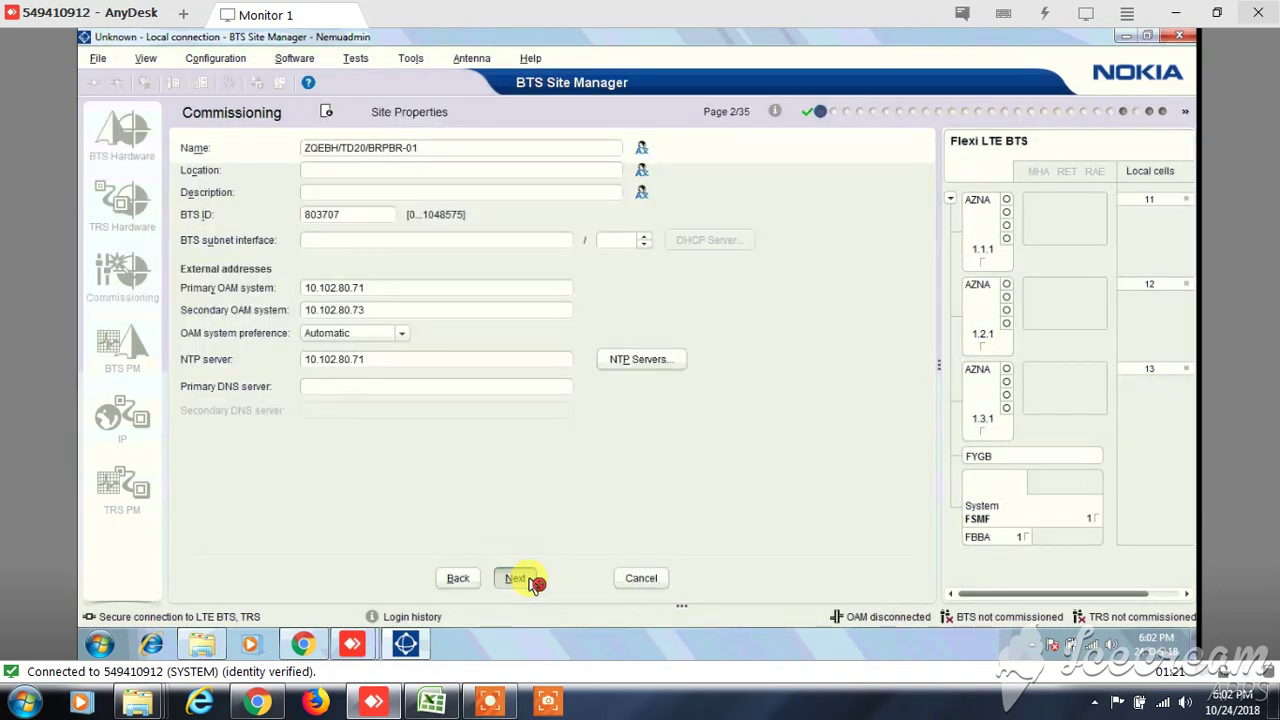
# Step: Advance through the commissioning wizard from Site Properties to the Send Parameters page, keeping all settings from the template
pyautogui.click(515, 579)
pyautogui.click(515, 579)
pyautogui.click(515, 579)
pyautogui.click(515, 579)
pyautogui.click(515, 579)
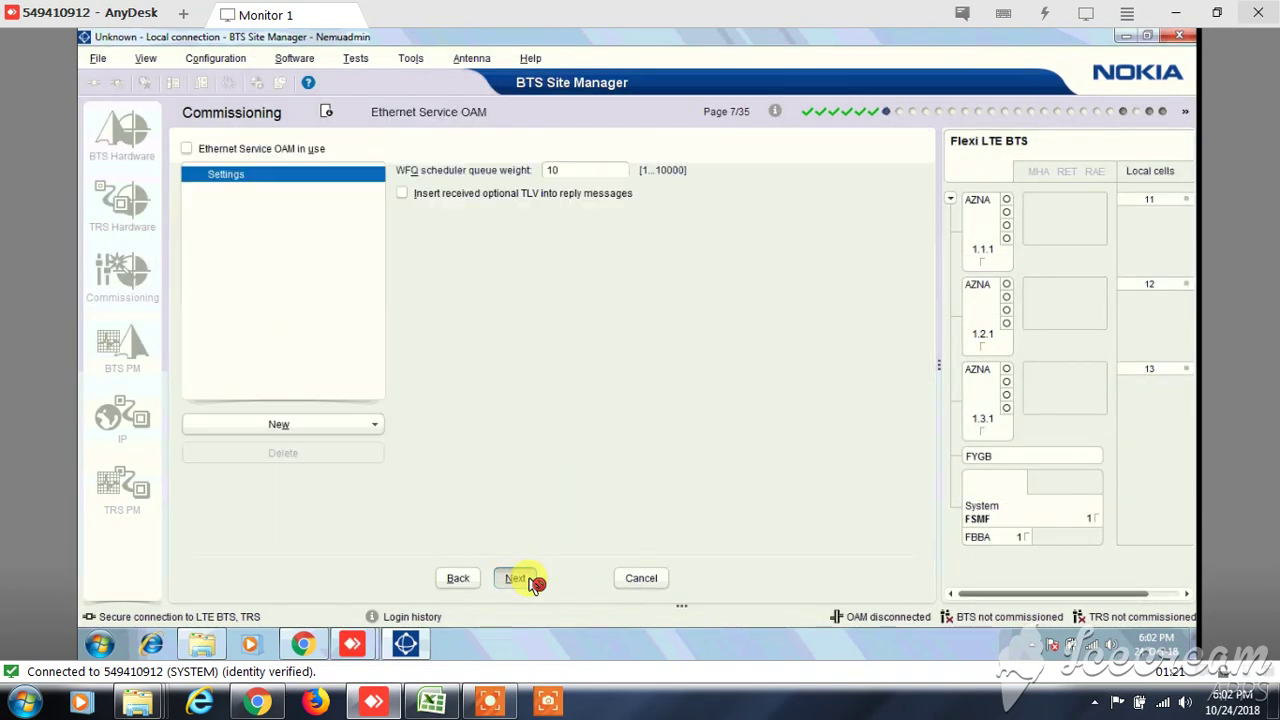
pyautogui.click(515, 579)
pyautogui.click(515, 579)
pyautogui.click(515, 579)
pyautogui.click(515, 579)
pyautogui.click(515, 579)
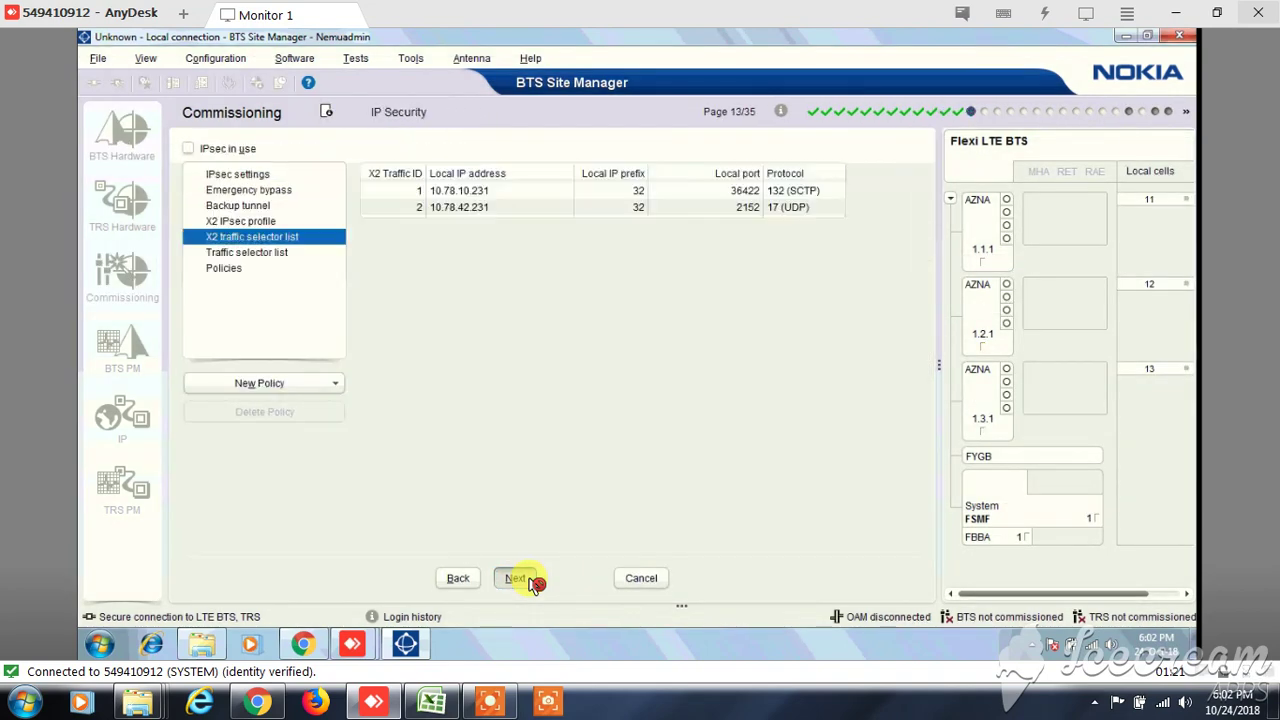
pyautogui.click(515, 579)
pyautogui.click(515, 579)
pyautogui.click(515, 579)
pyautogui.click(515, 579)
pyautogui.click(515, 579)
pyautogui.click(515, 579)
pyautogui.click(515, 579)
pyautogui.click(515, 579)
pyautogui.click(515, 579)
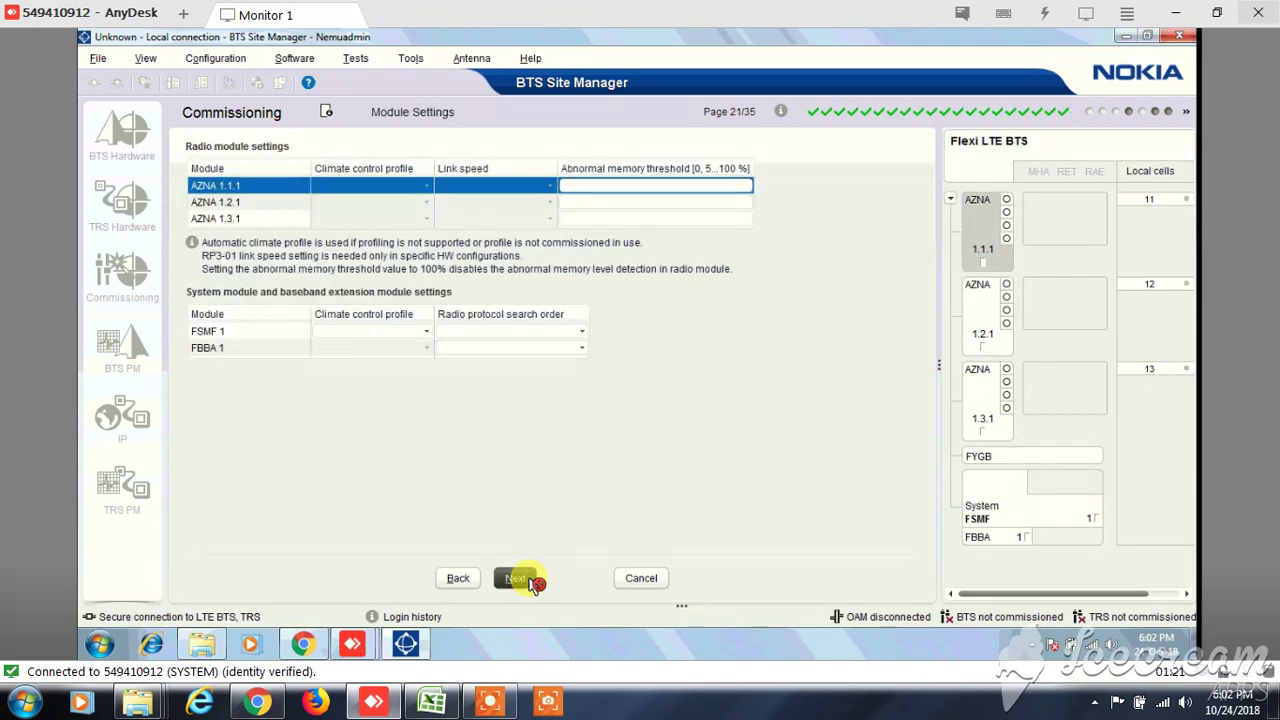
pyautogui.click(515, 579)
pyautogui.click(515, 579)
pyautogui.click(515, 579)
pyautogui.click(530, 580)
pyautogui.click(530, 580)
pyautogui.click(530, 580)
pyautogui.click(530, 580)
pyautogui.click(530, 580)
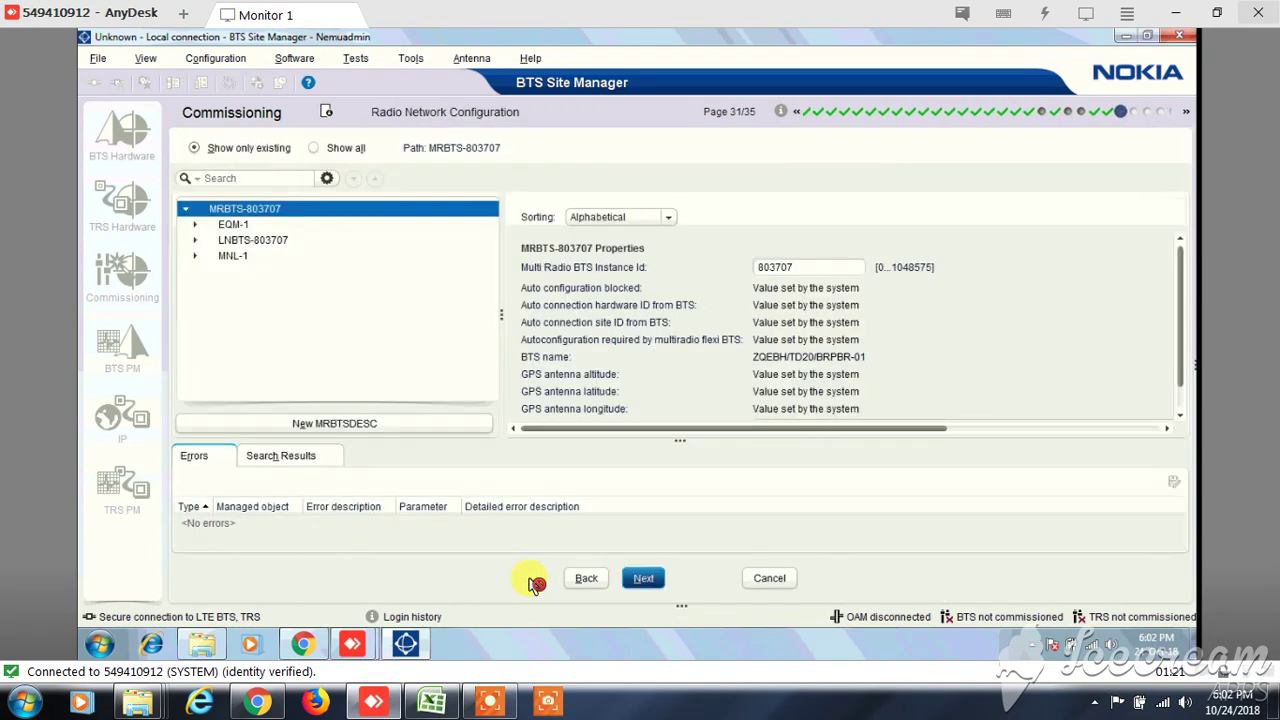
pyautogui.click(643, 578)
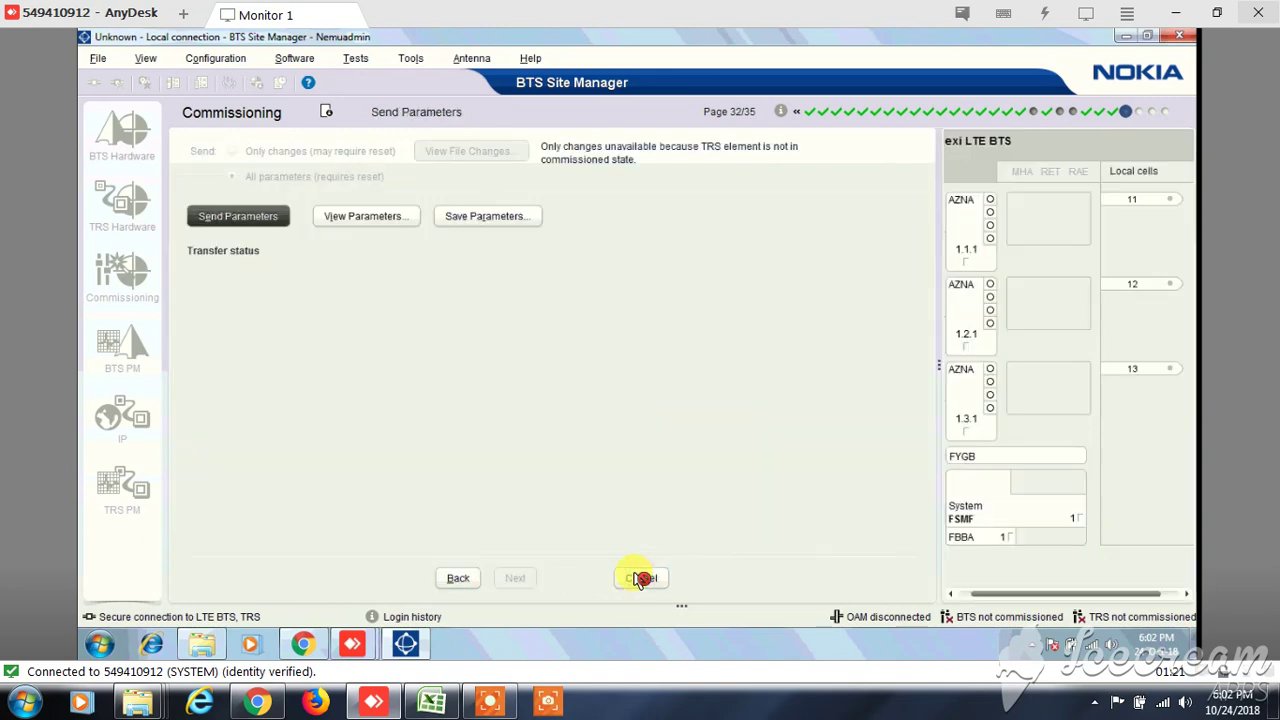
# Step: Send all commissioning parameters to the BTS site without saving them to a file
pyautogui.click(262, 217)
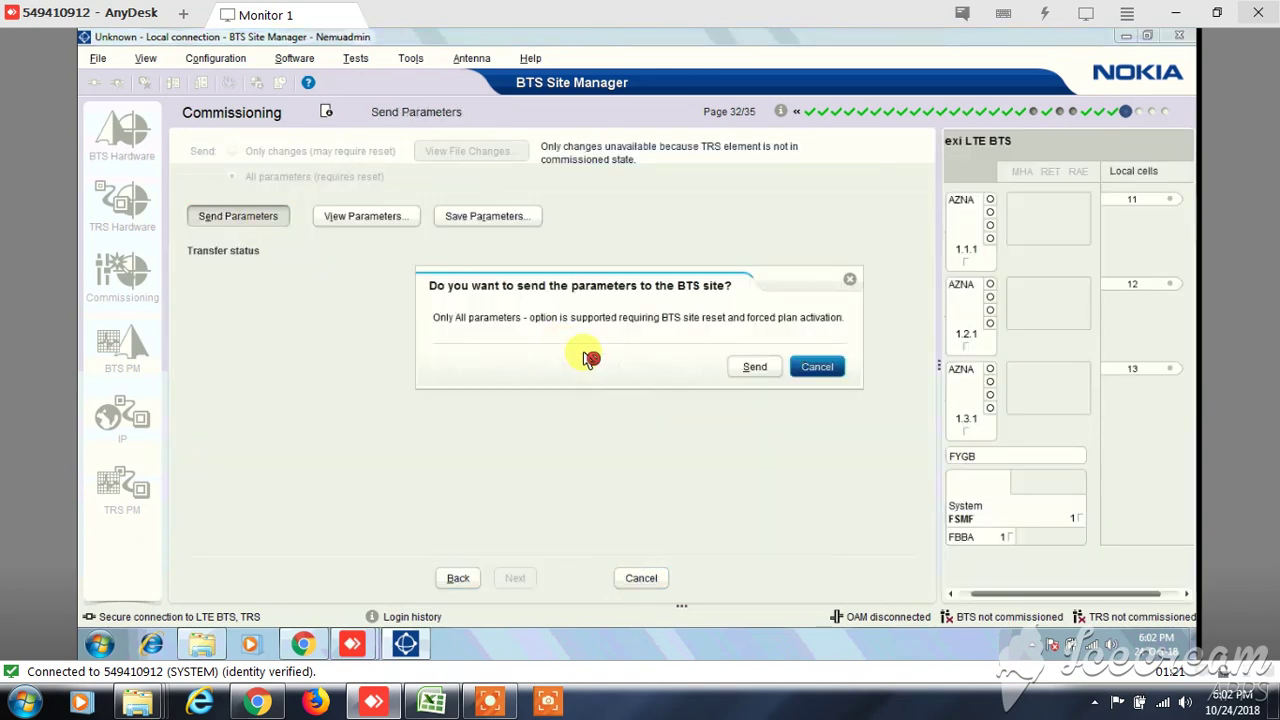
pyautogui.click(766, 367)
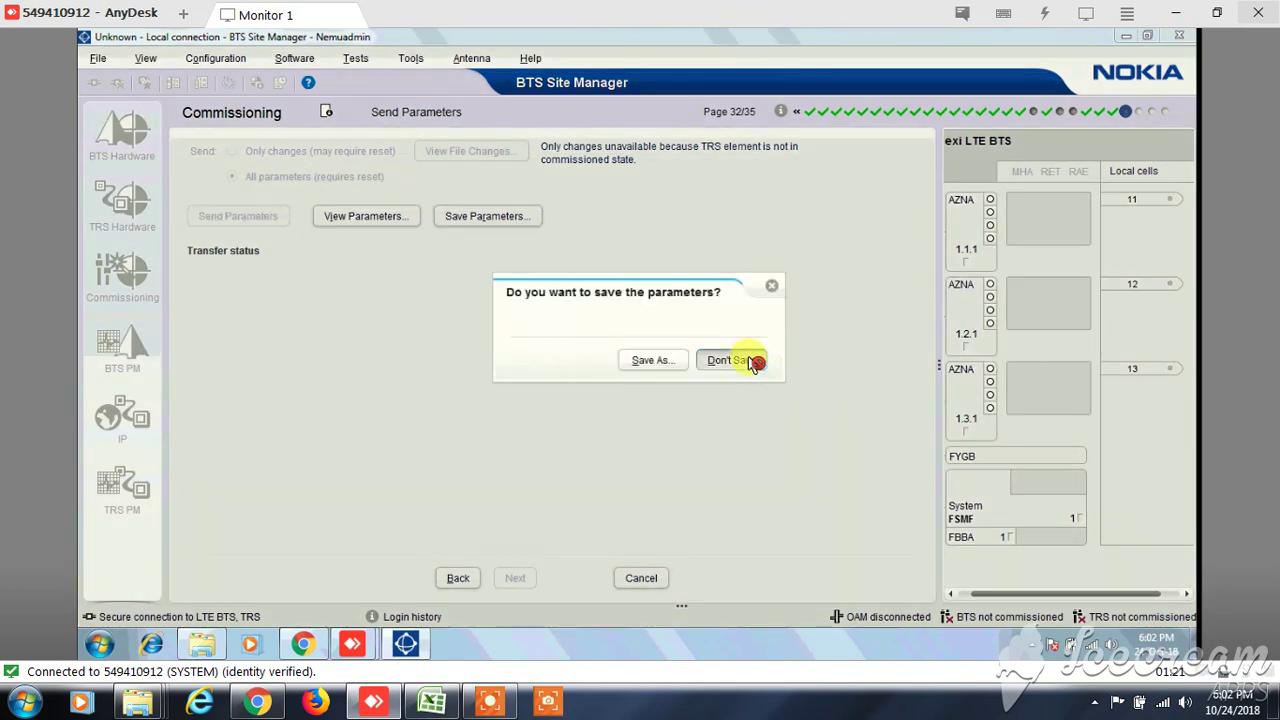
pyautogui.click(752, 362)
pyautogui.click(488, 702)
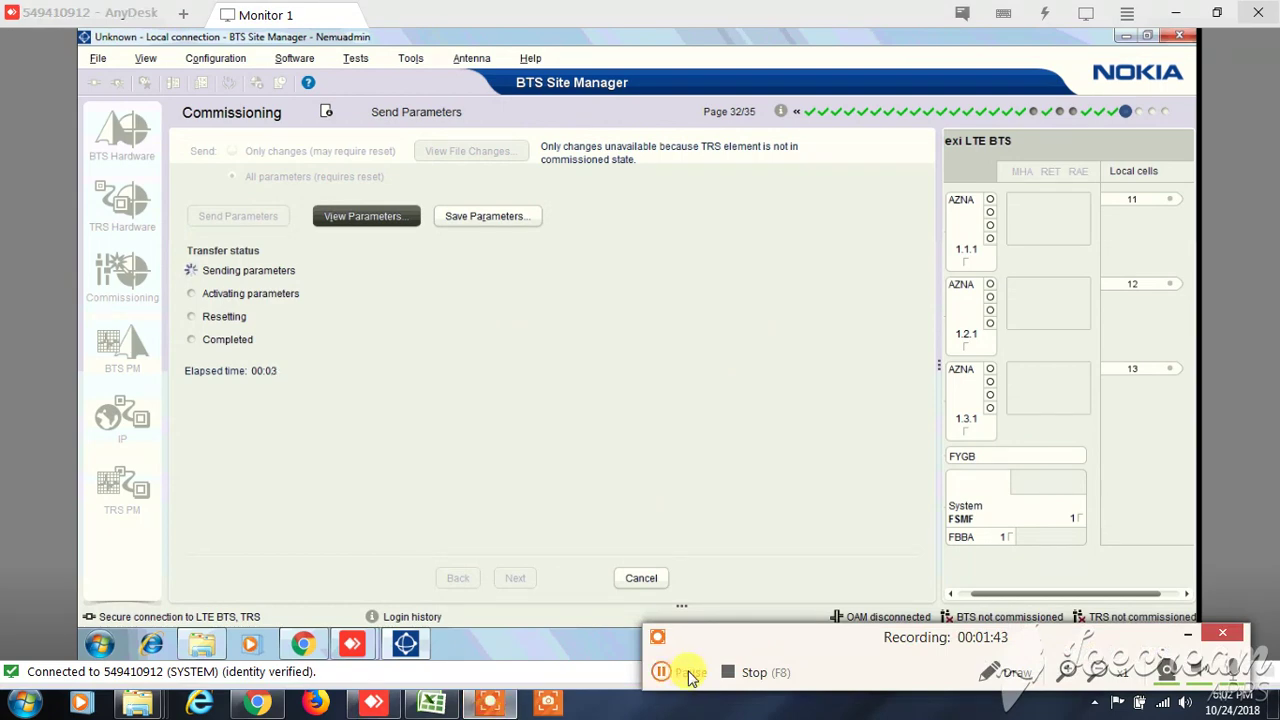
pyautogui.click(520, 568)
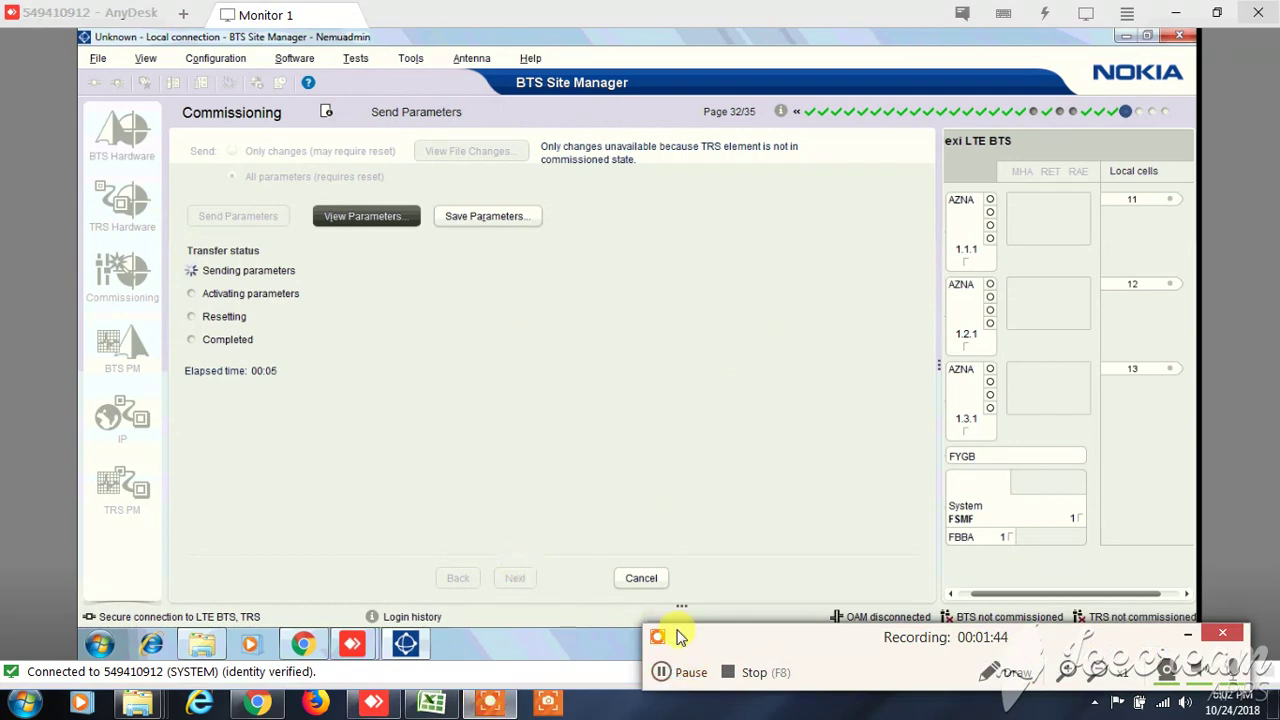
pyautogui.click(661, 672)
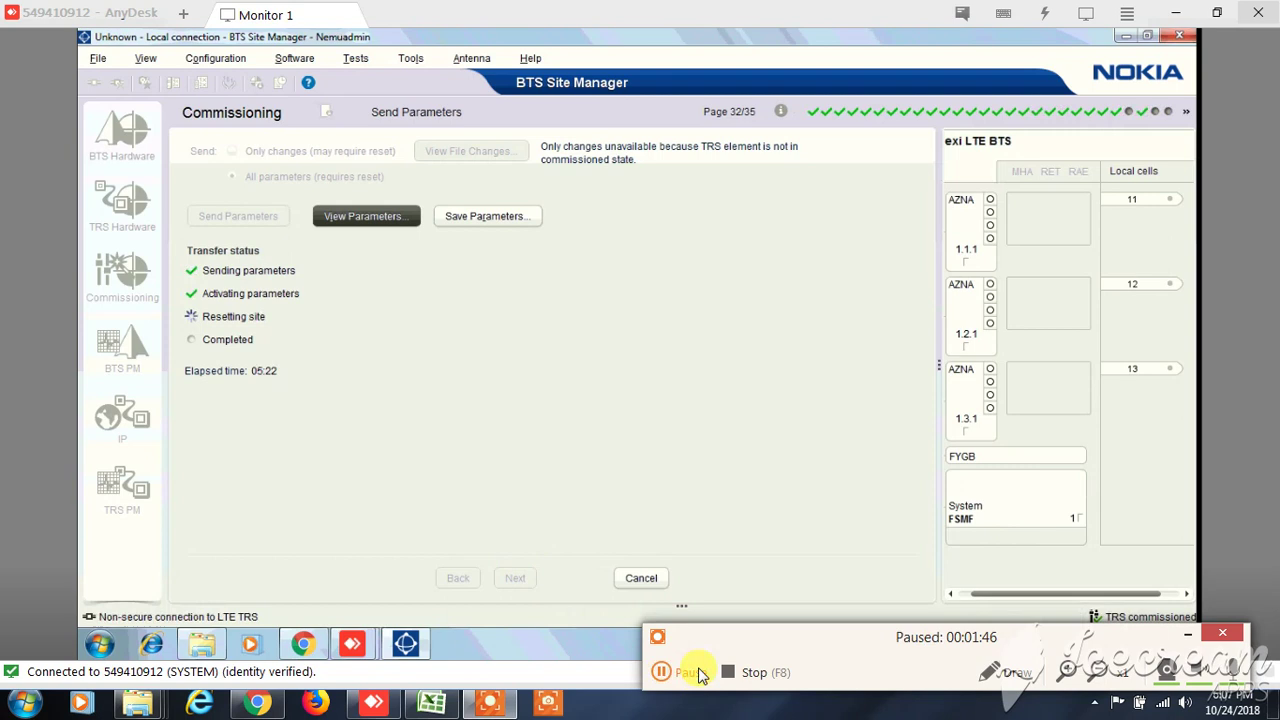
pyautogui.click(661, 672)
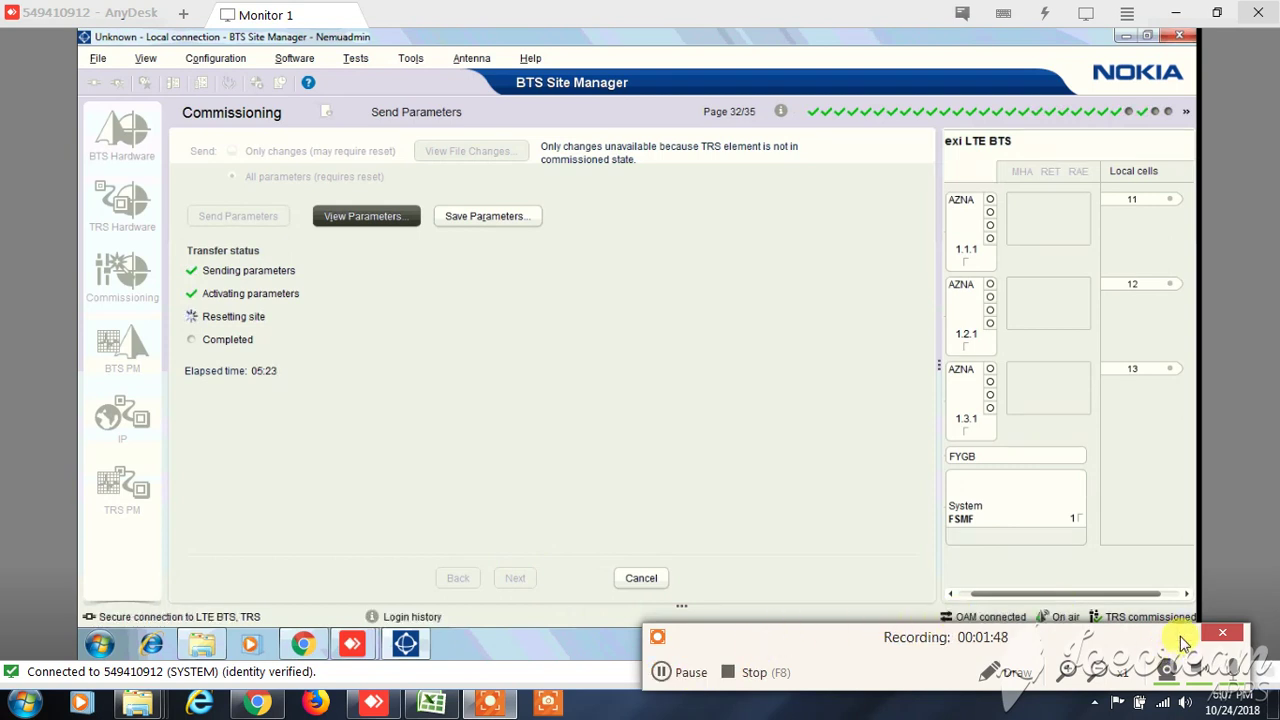
pyautogui.click(875, 524)
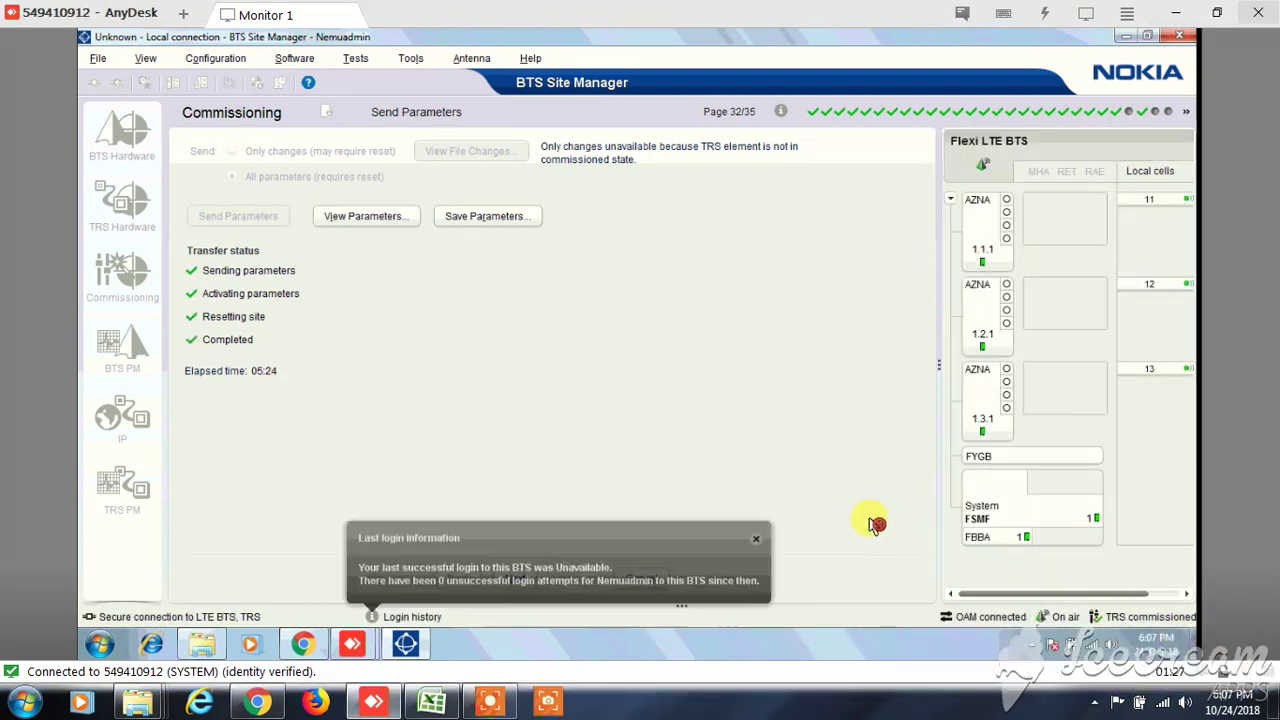
# Step: Dismiss the login information notice and finish the commissioning wizard from Send Parameters through Commissioning Report, without saving the report
pyautogui.click(757, 543)
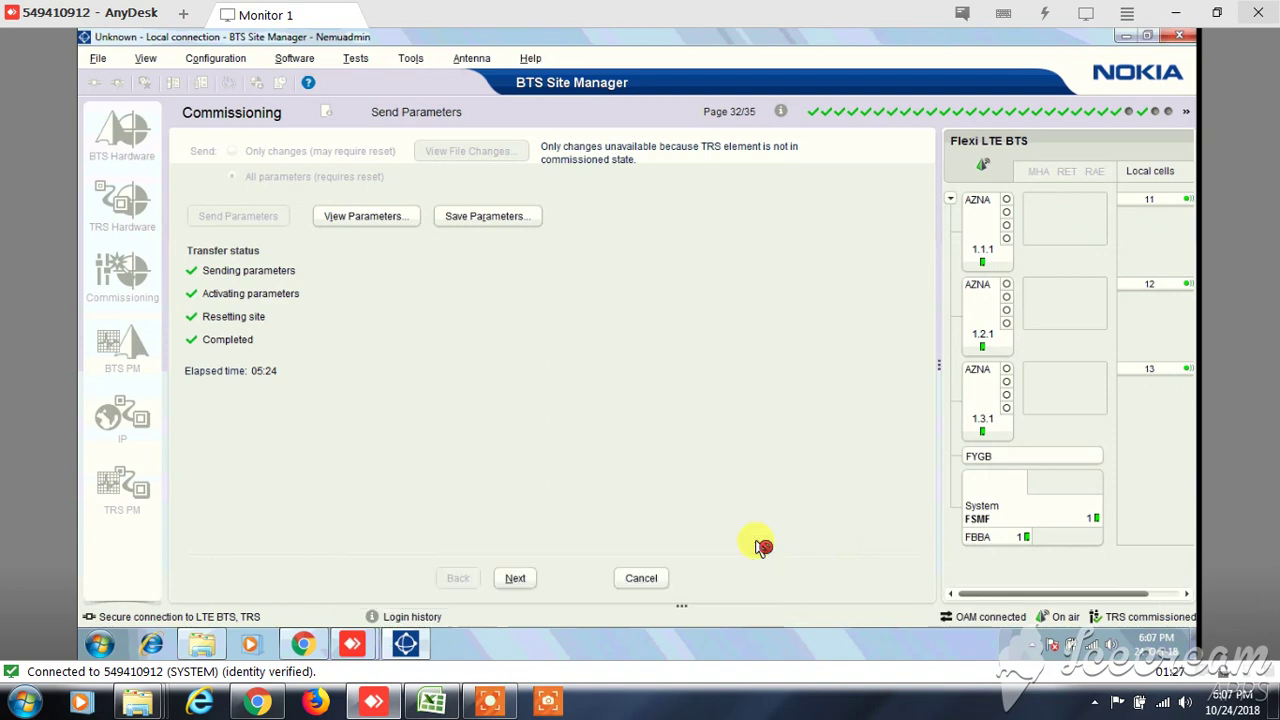
pyautogui.click(516, 580)
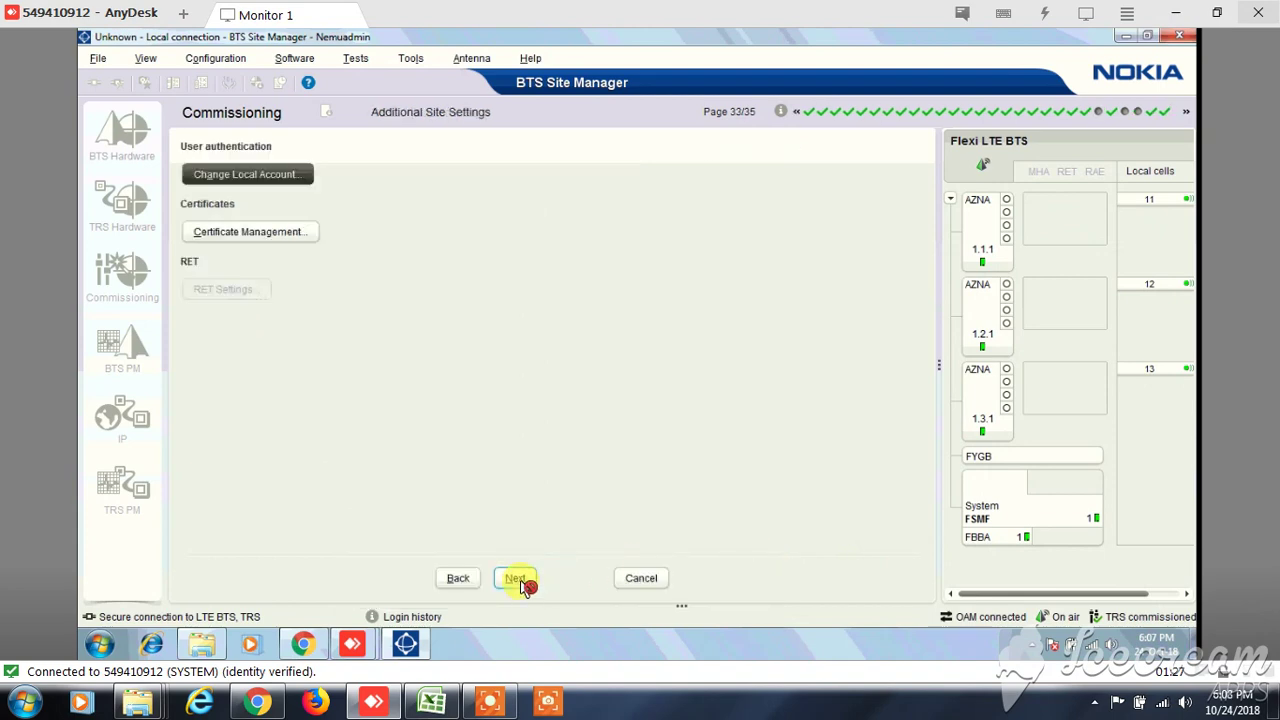
pyautogui.click(516, 580)
pyautogui.click(516, 580)
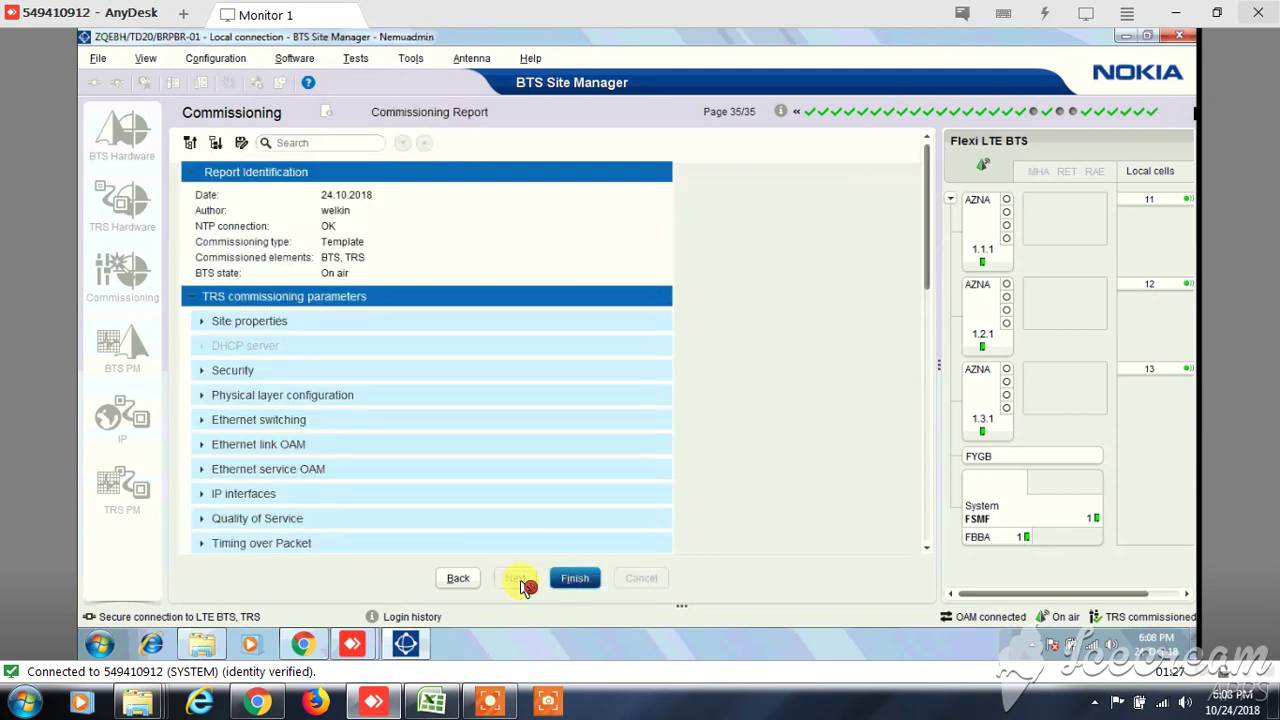
pyautogui.click(575, 579)
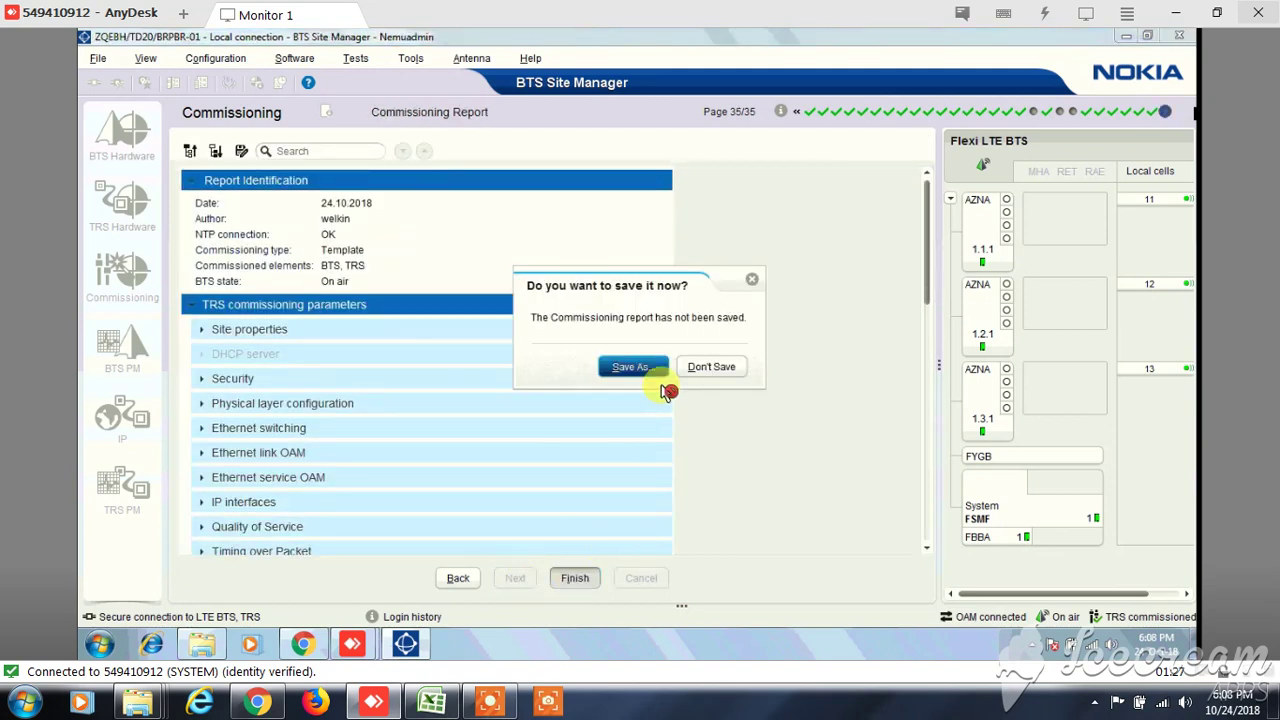
pyautogui.click(702, 372)
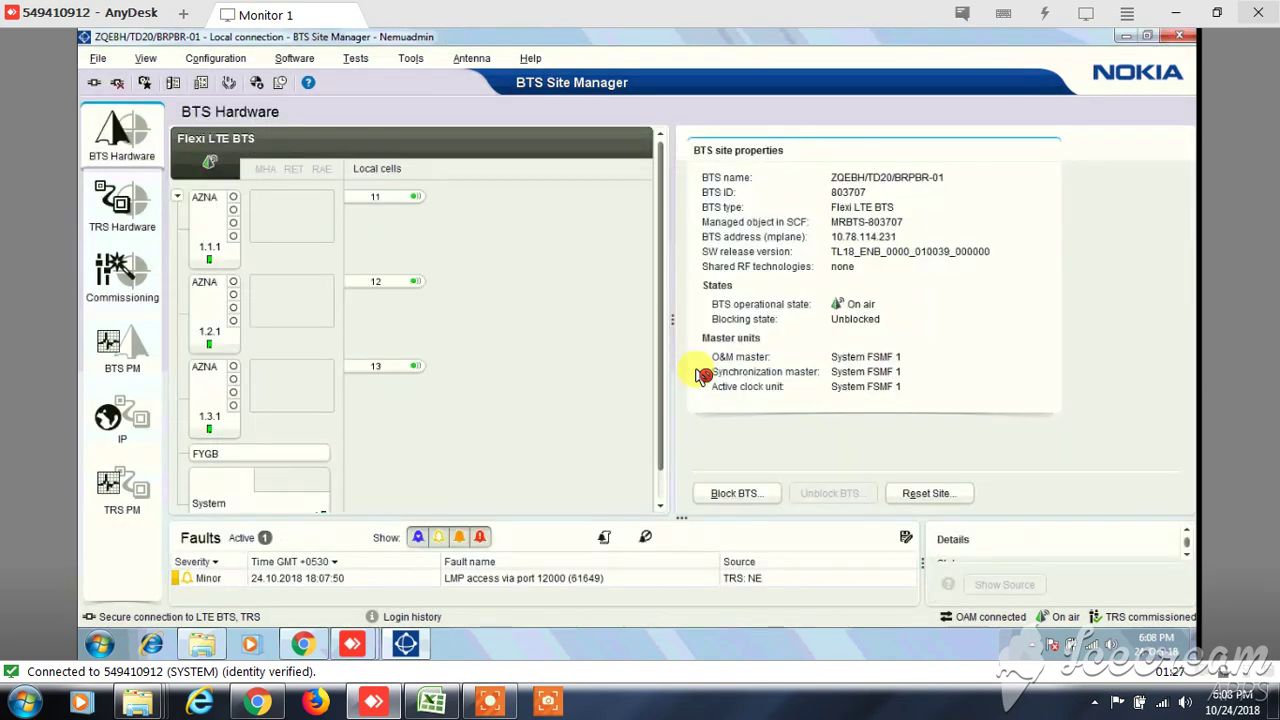
# Step: Show the lower BTS hardware units, then switch to WhatsApp and paste the screenshot into the Patna Cluster_Welkin team chat
pyautogui.moveTo(660, 405); pyautogui.dragTo(660, 462)
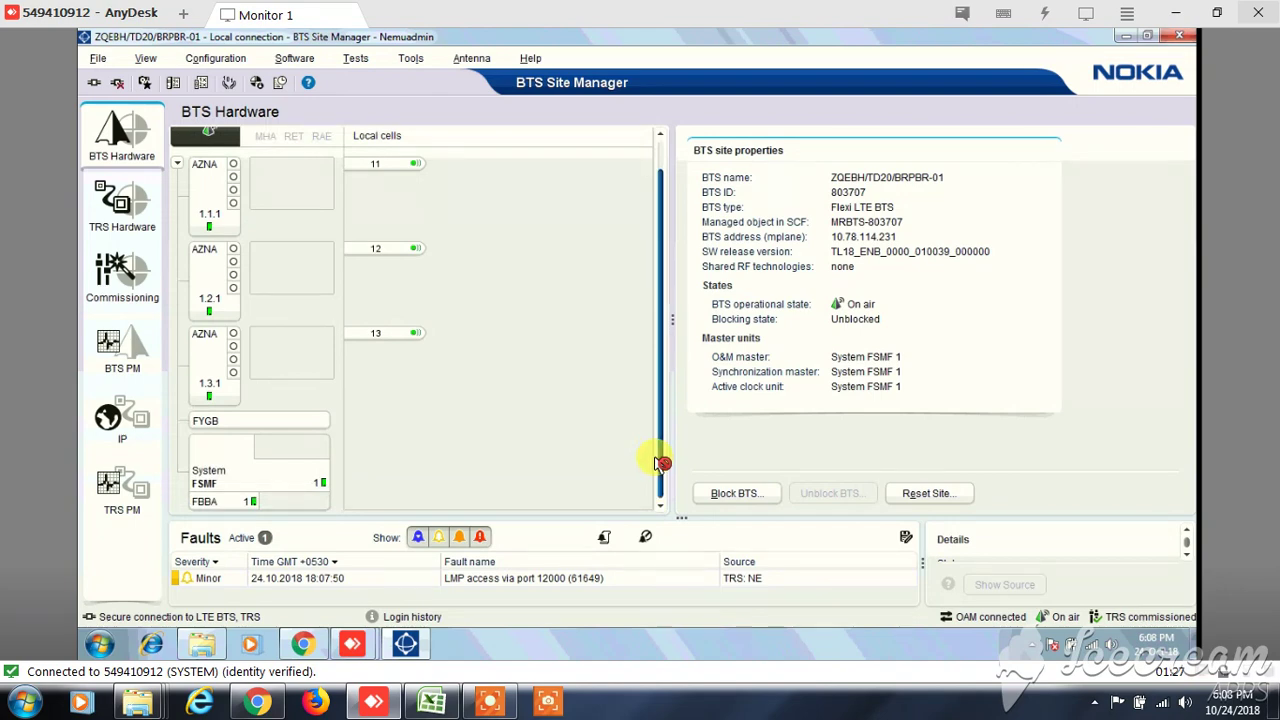
pyautogui.click(257, 703)
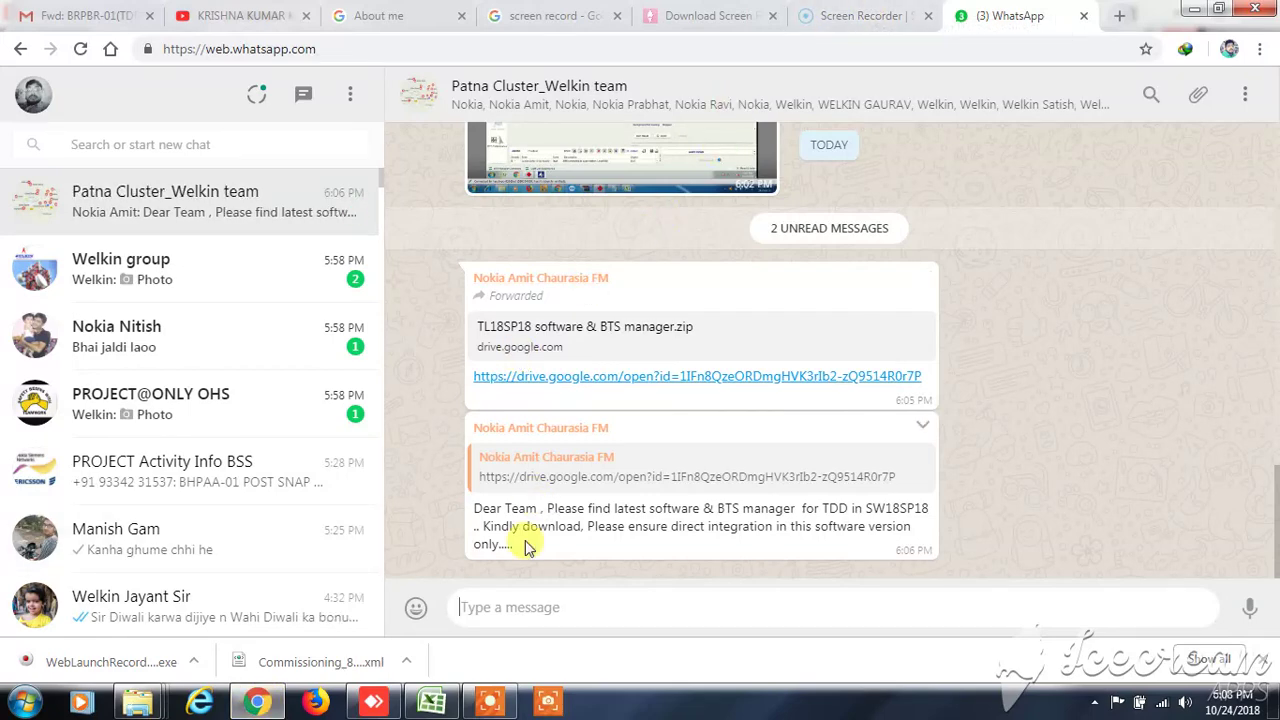
pyautogui.click(515, 598)
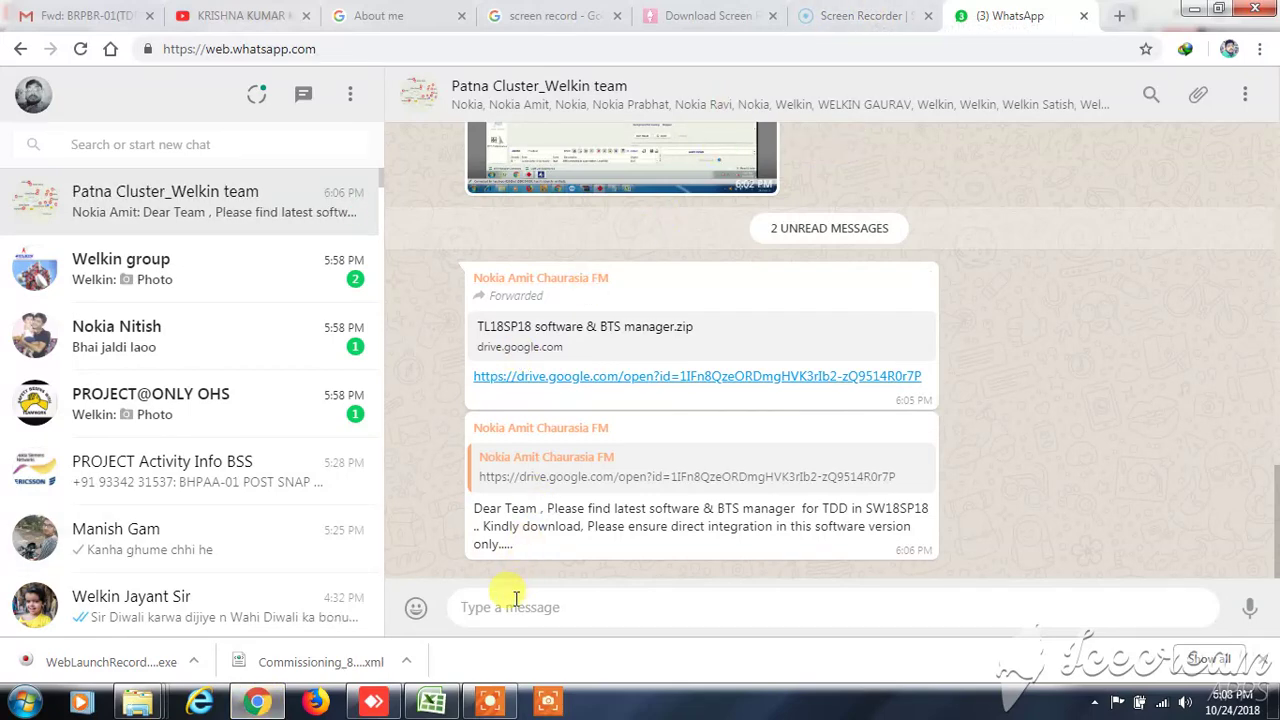
pyautogui.hotkey('ctrl', 'v')
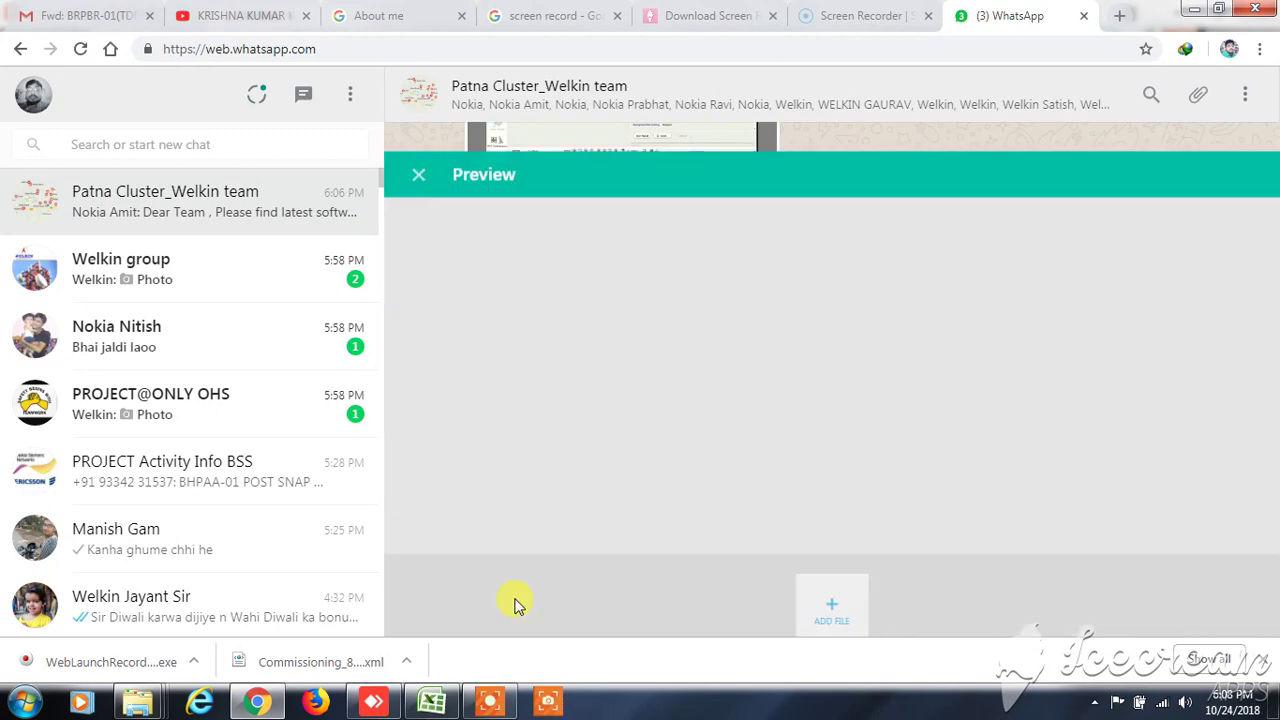
# Step: Return to BTS Site Manager, open the TRS hardware System Time settings and move the dialog slightly lower
pyautogui.click(278, 706)
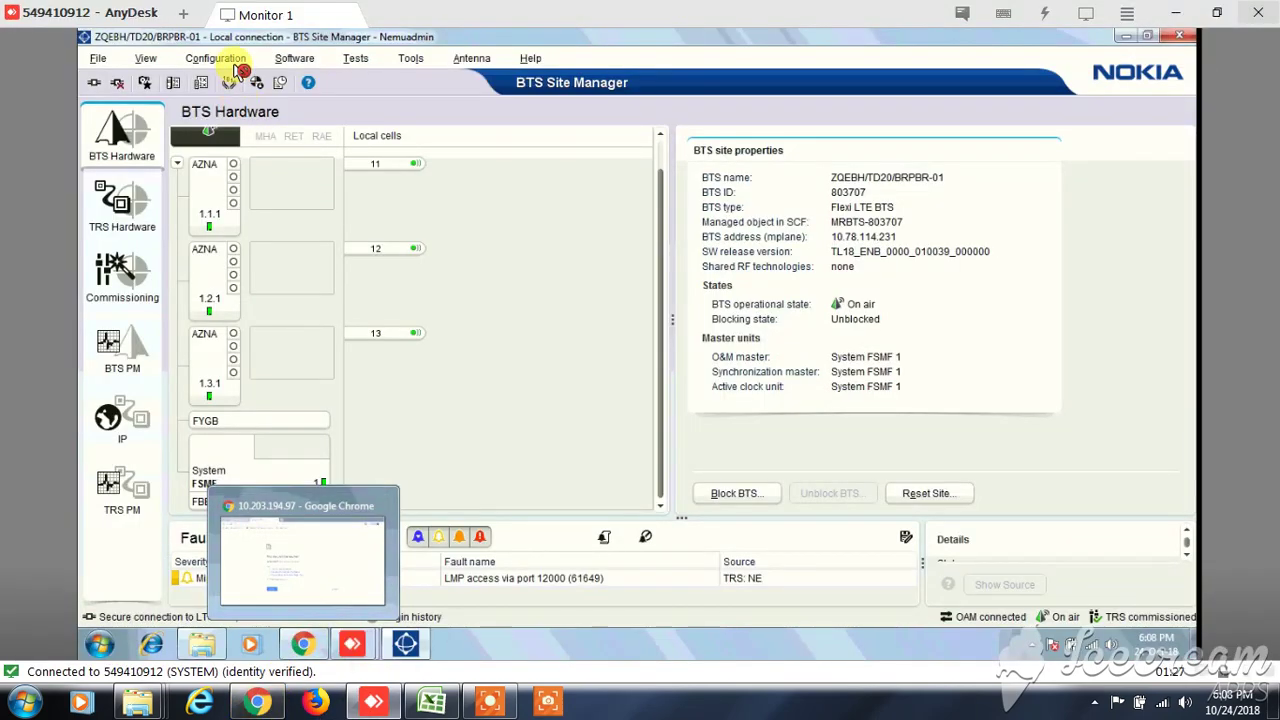
pyautogui.click(214, 58)
pyautogui.click(214, 58)
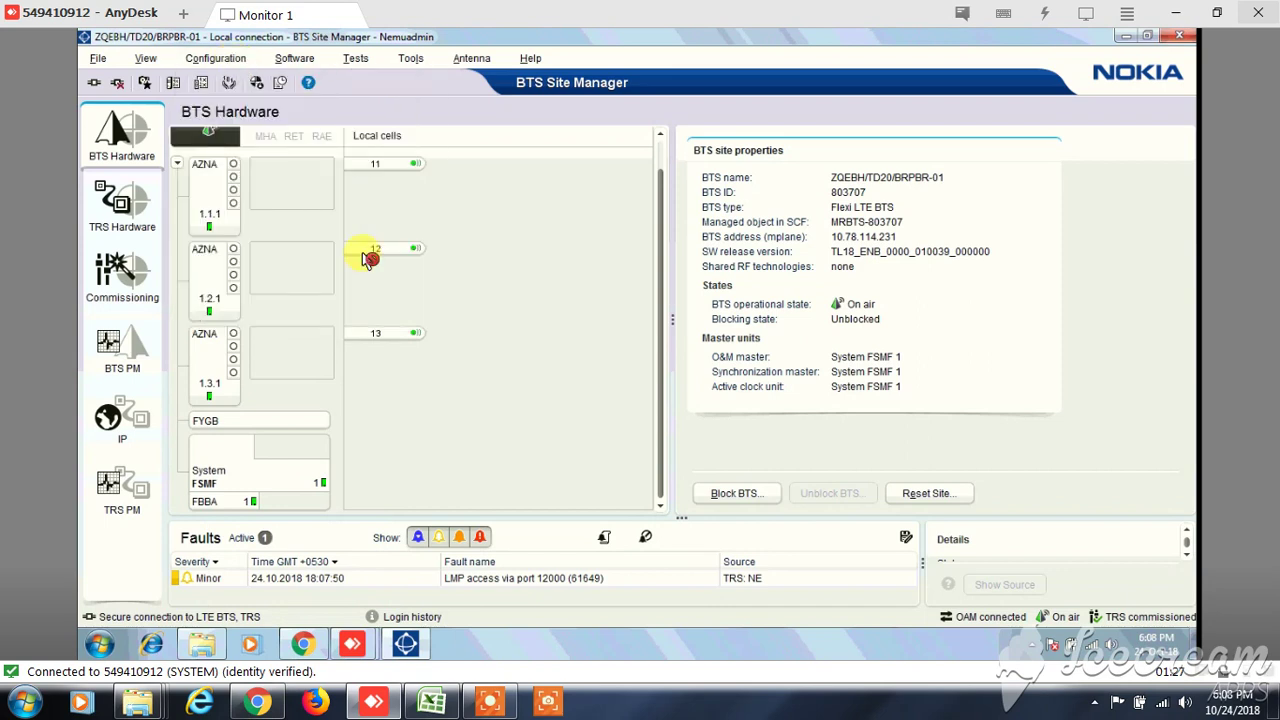
pyautogui.click(238, 60)
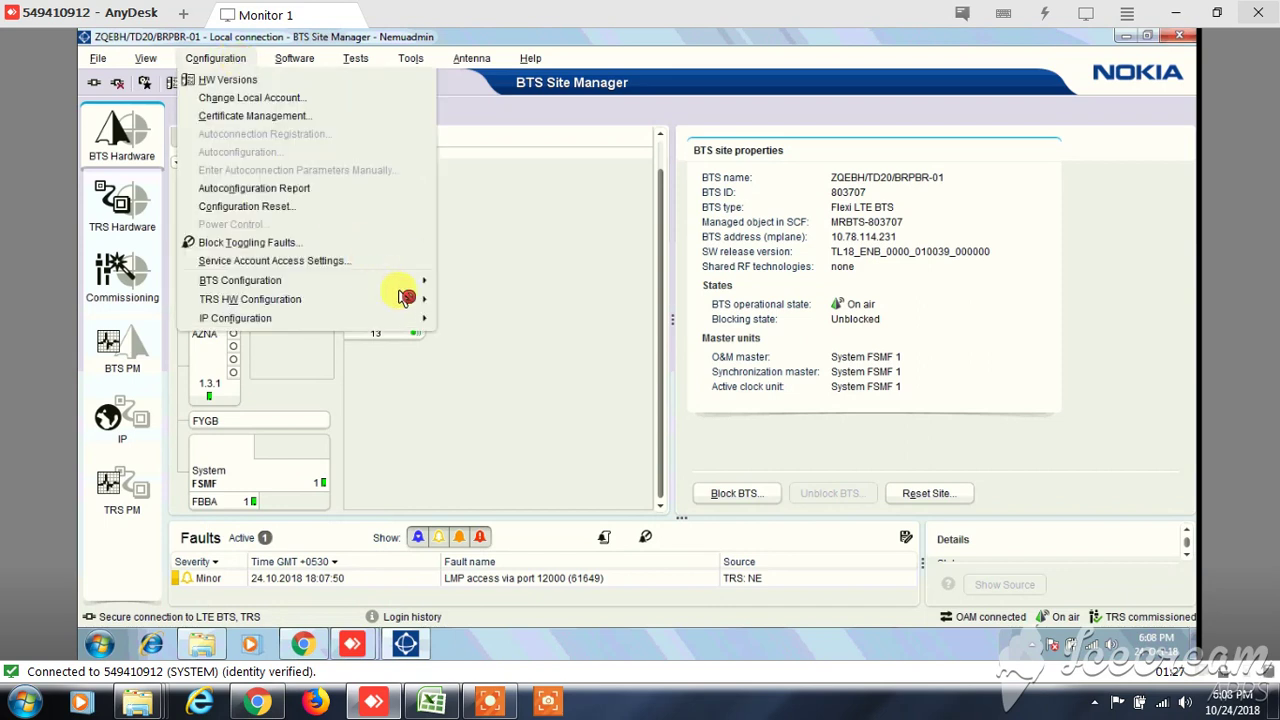
pyautogui.moveTo(415, 305)
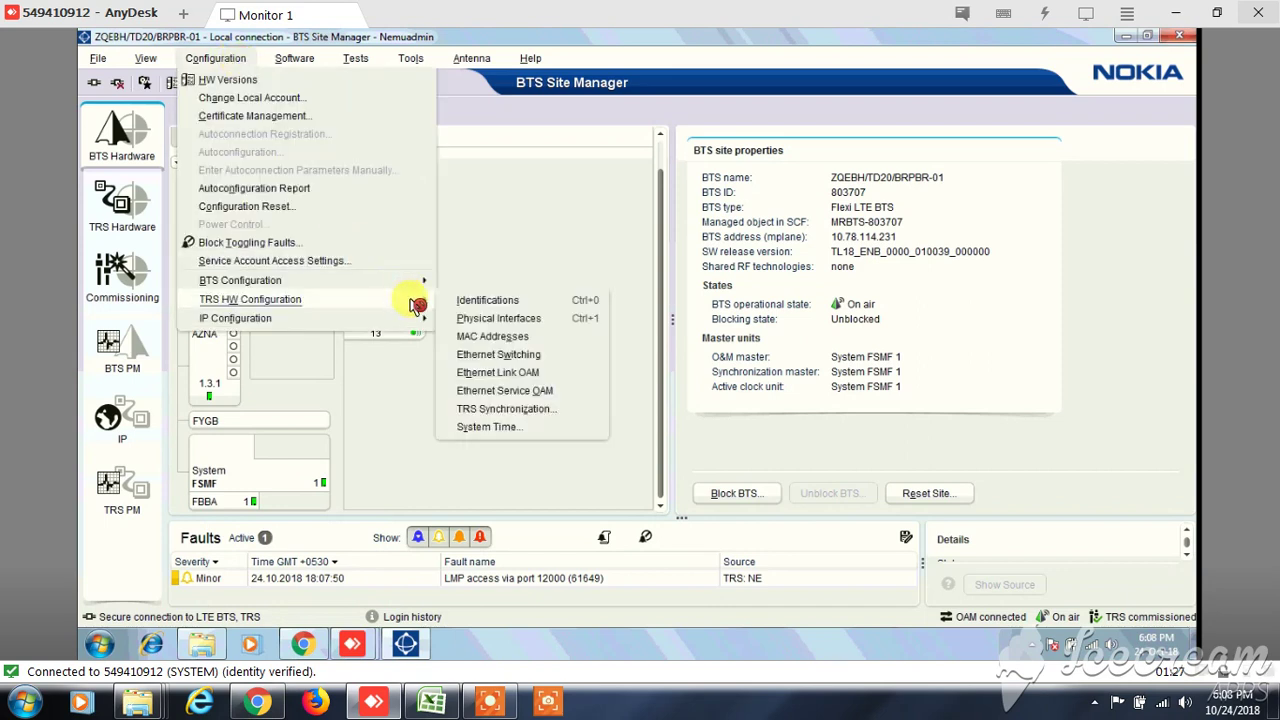
pyautogui.click(503, 430)
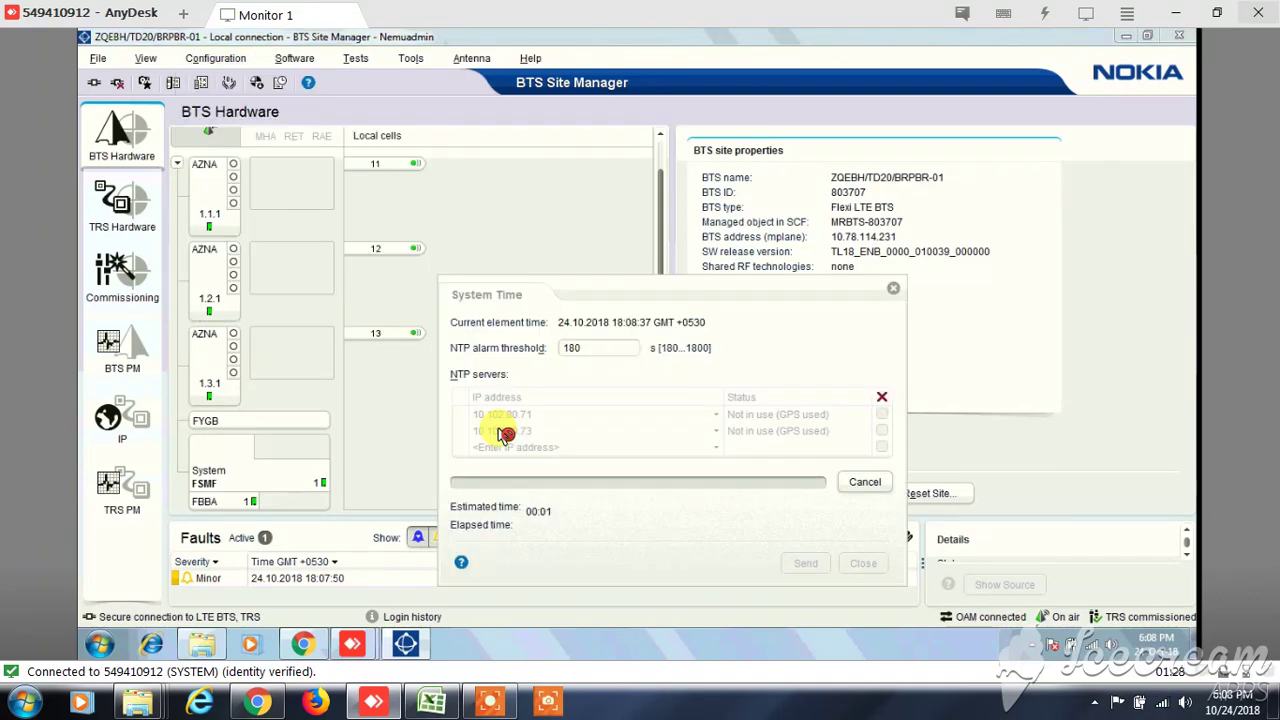
pyautogui.moveTo(703, 288); pyautogui.dragTo(697, 324)
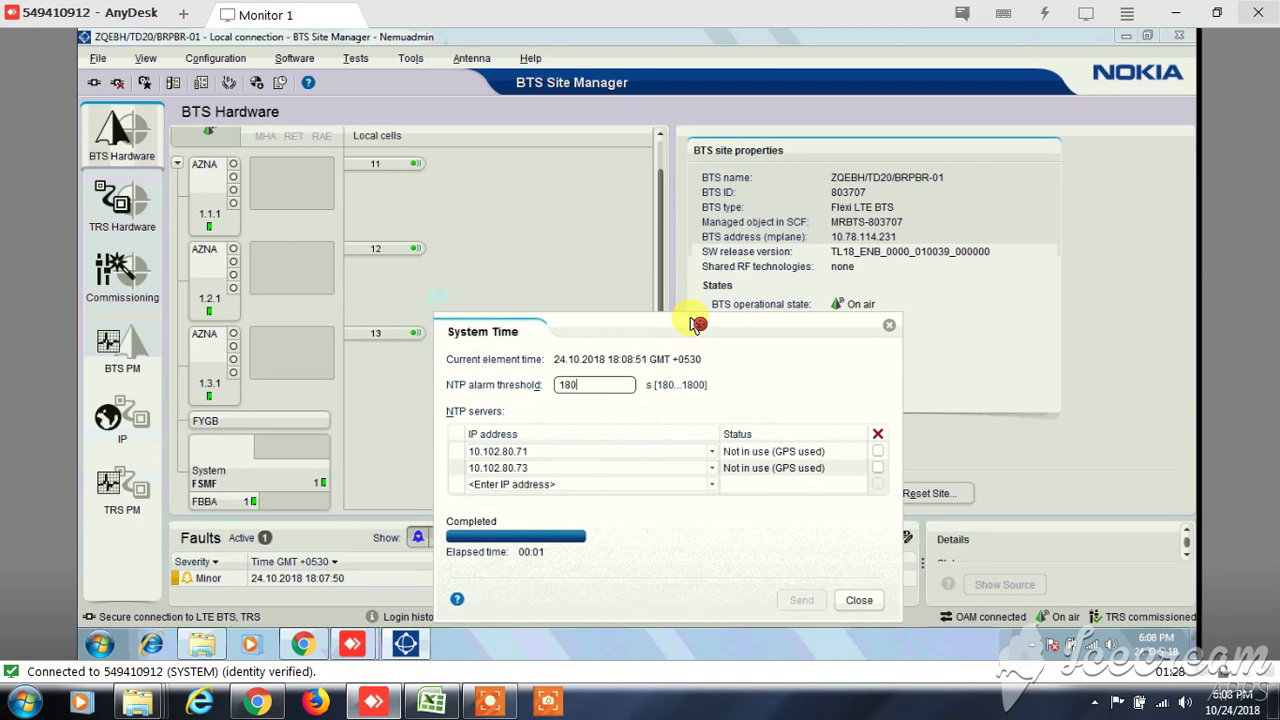
# Step: Switch to WhatsApp, add the System Time screenshot to the pending image and send both to the group
pyautogui.click(265, 705)
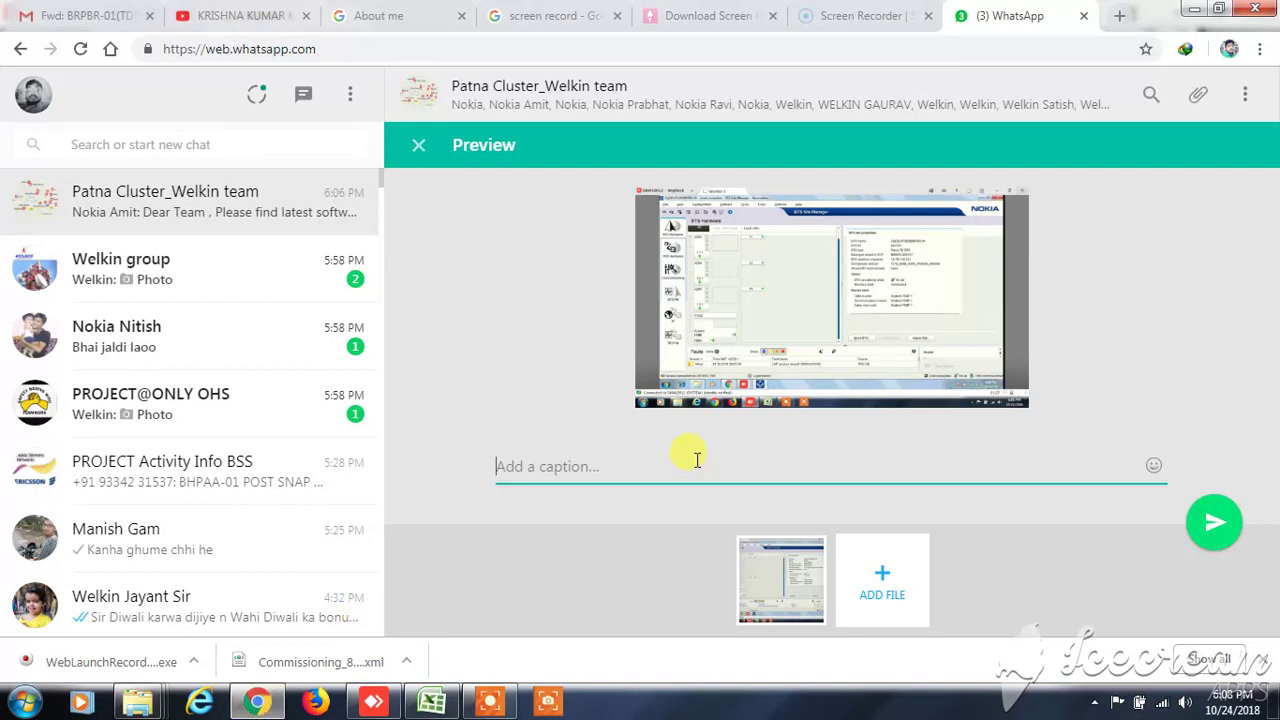
pyautogui.hotkey('ctrl', 'v')
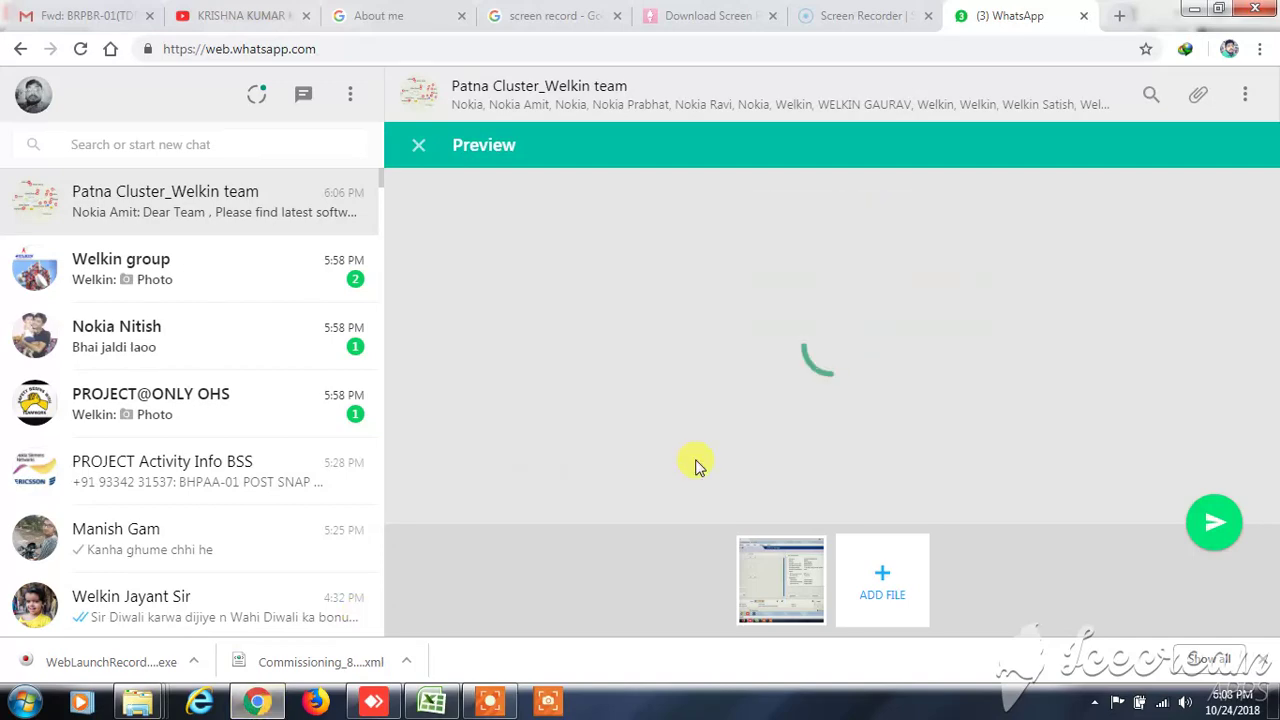
pyautogui.press('Return')
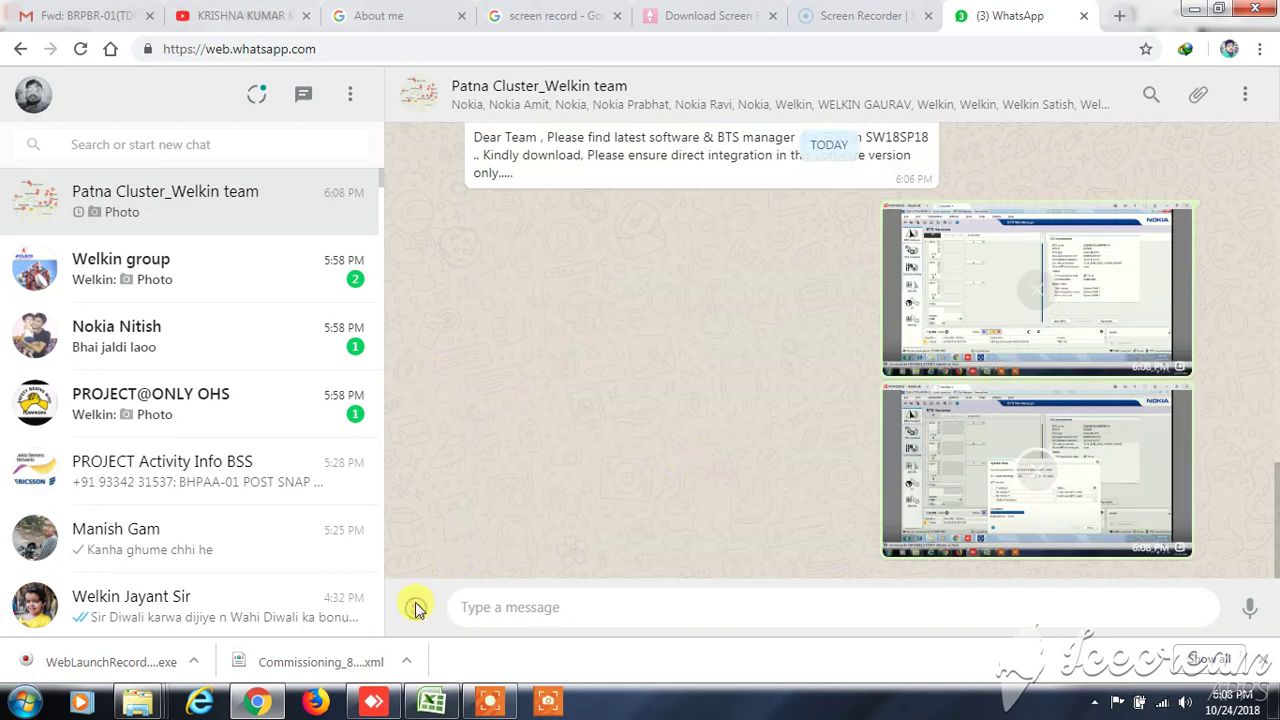
# Step: Back in BTS Site Manager, close System Time, examine the TRS identification and IP address settings, and return to BTS Hardware
pyautogui.click(240, 705)
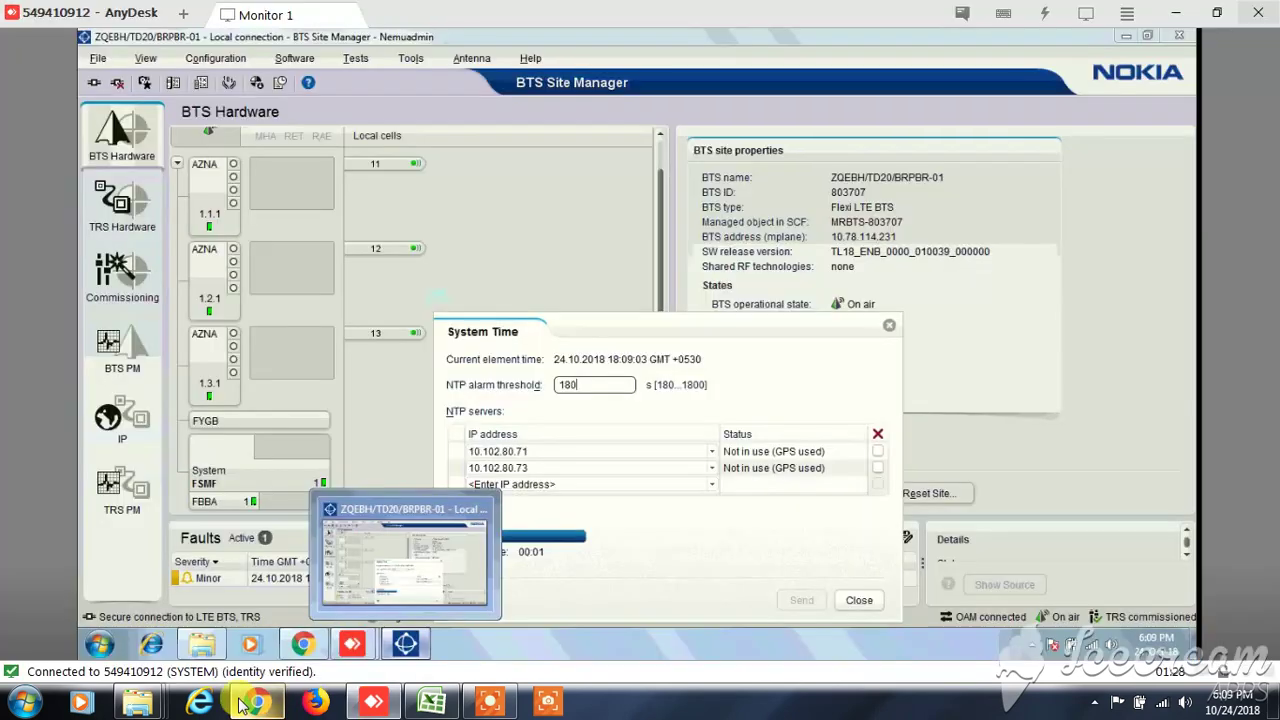
pyautogui.click(892, 329)
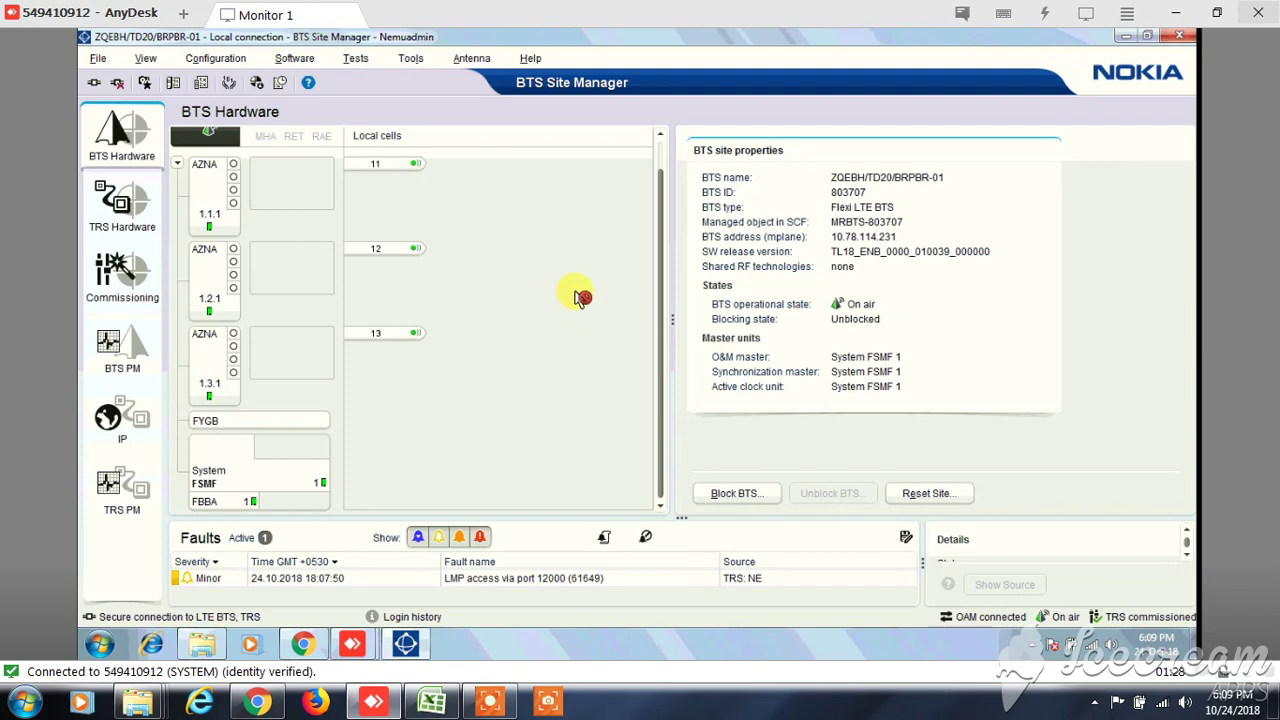
pyautogui.click(148, 231)
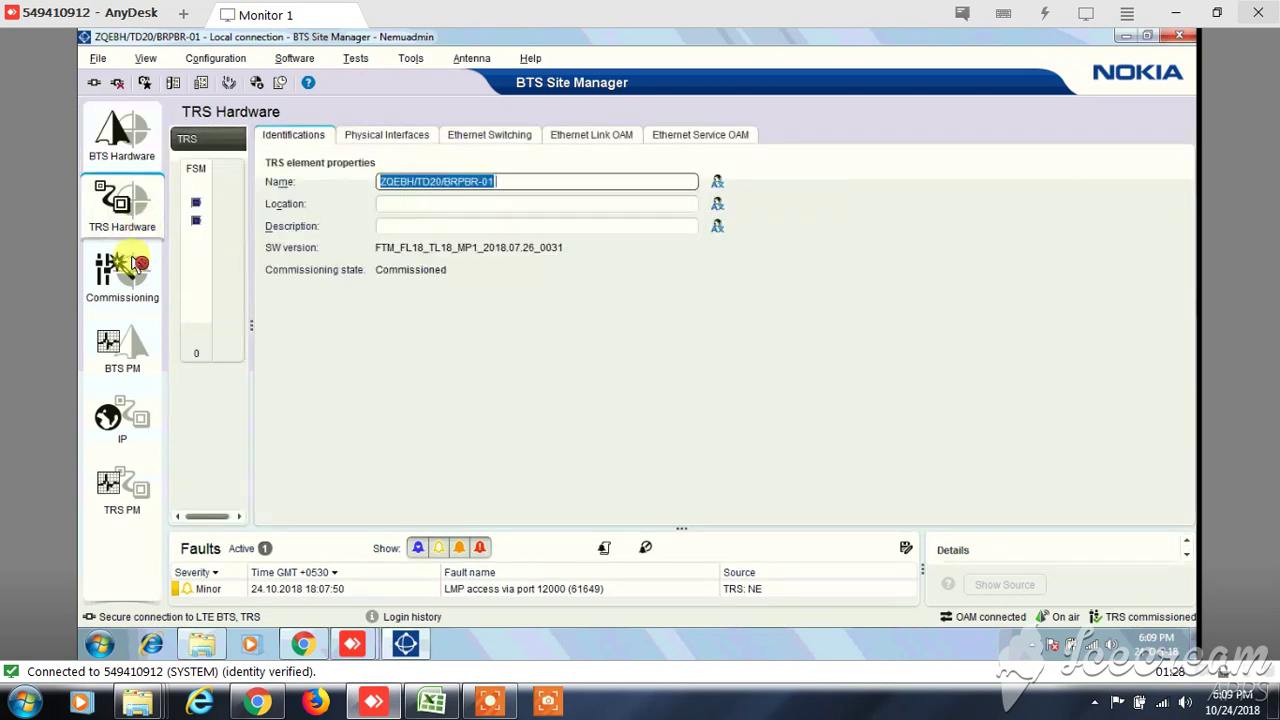
pyautogui.click(137, 418)
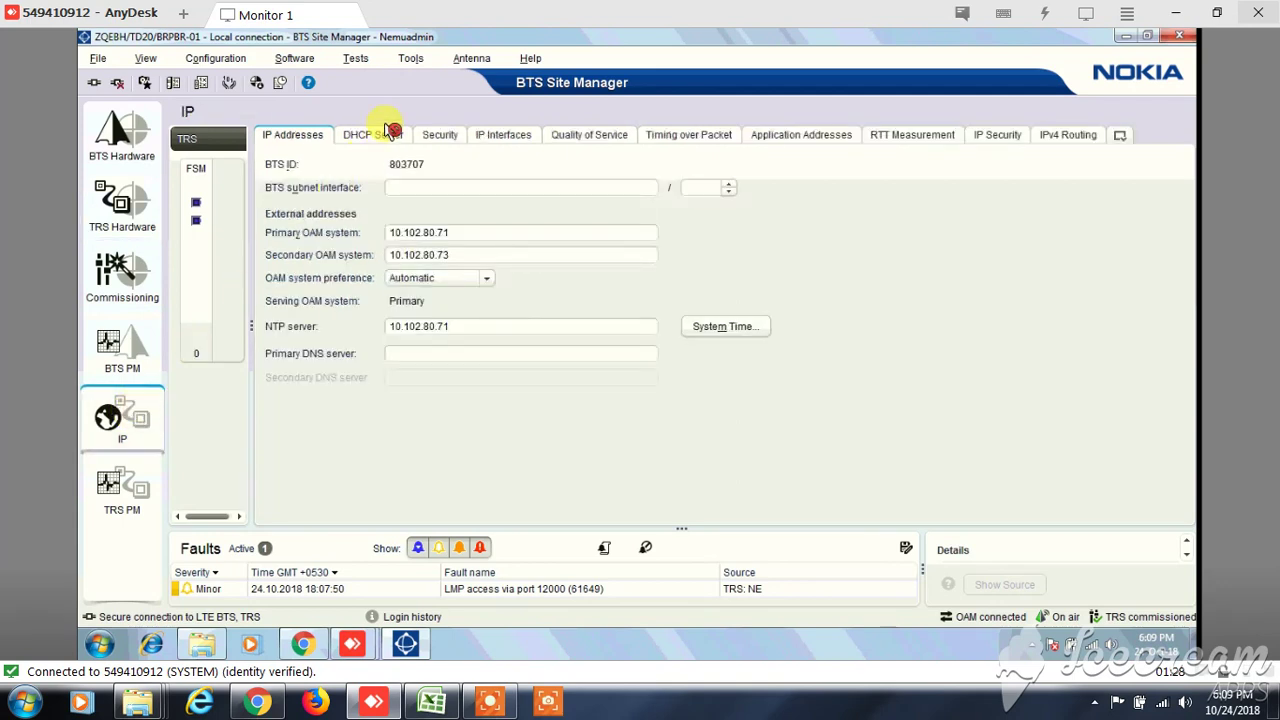
pyautogui.click(478, 330)
pyautogui.press('Tab')
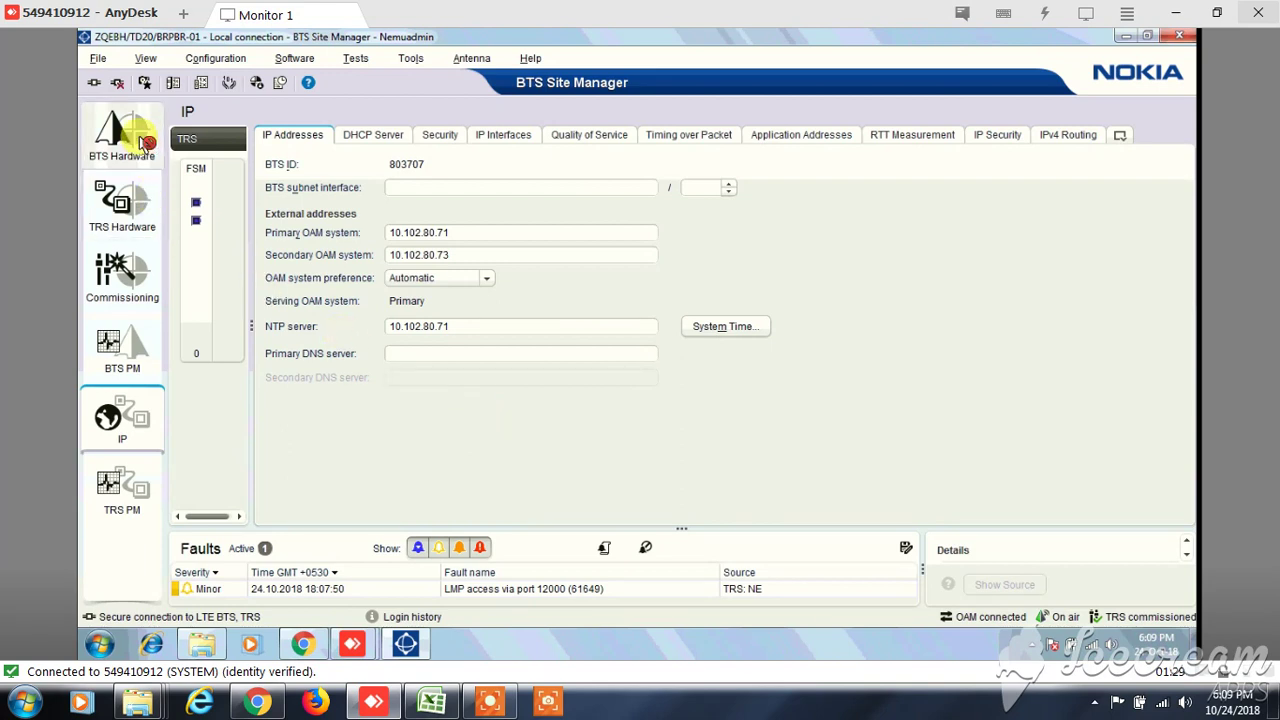
pyautogui.click(146, 143)
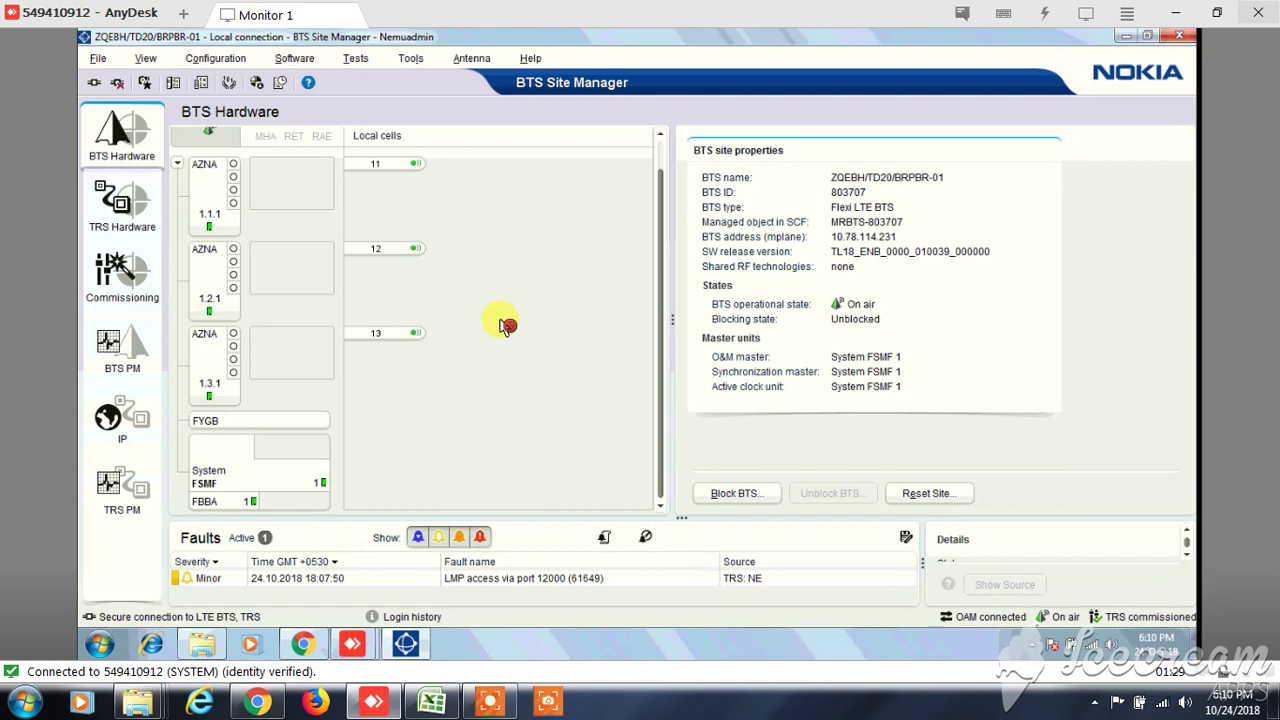
# Step: Save a site snapshot with all data from elements as a zip file in the Desktop folder brpbr-01, keeping the default name
pyautogui.click(148, 88)
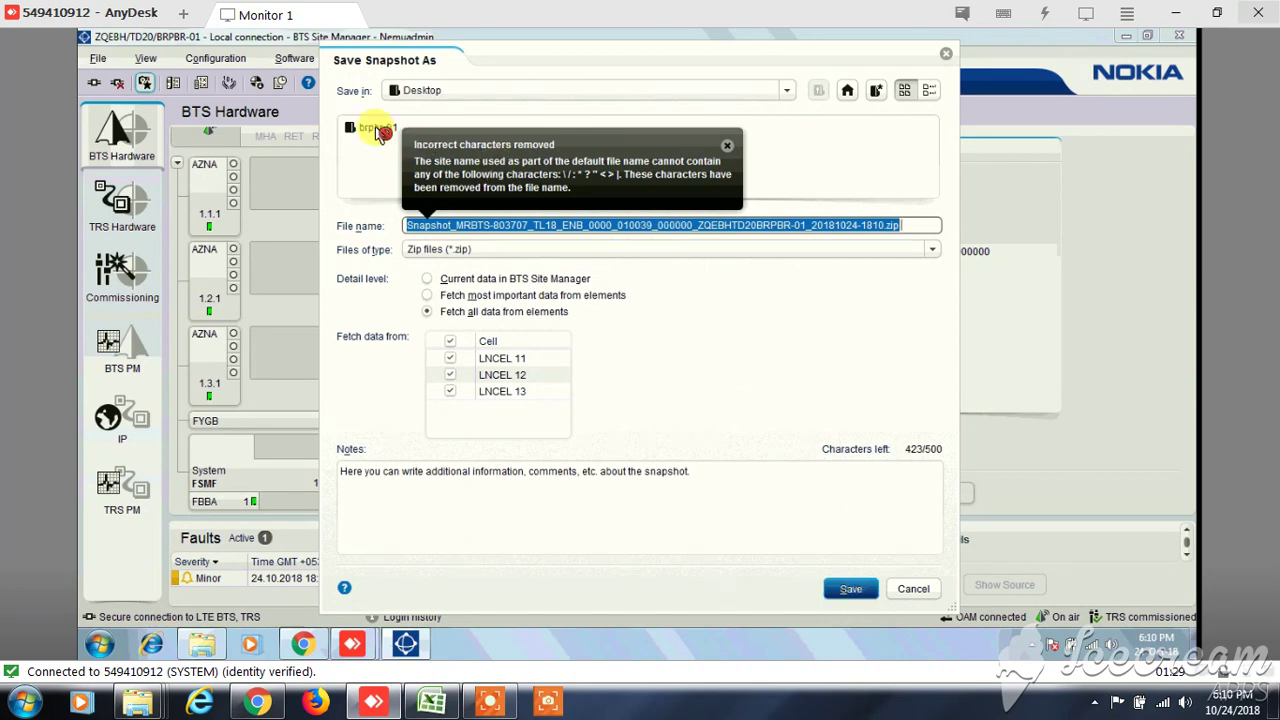
pyautogui.doubleClick(378, 130)
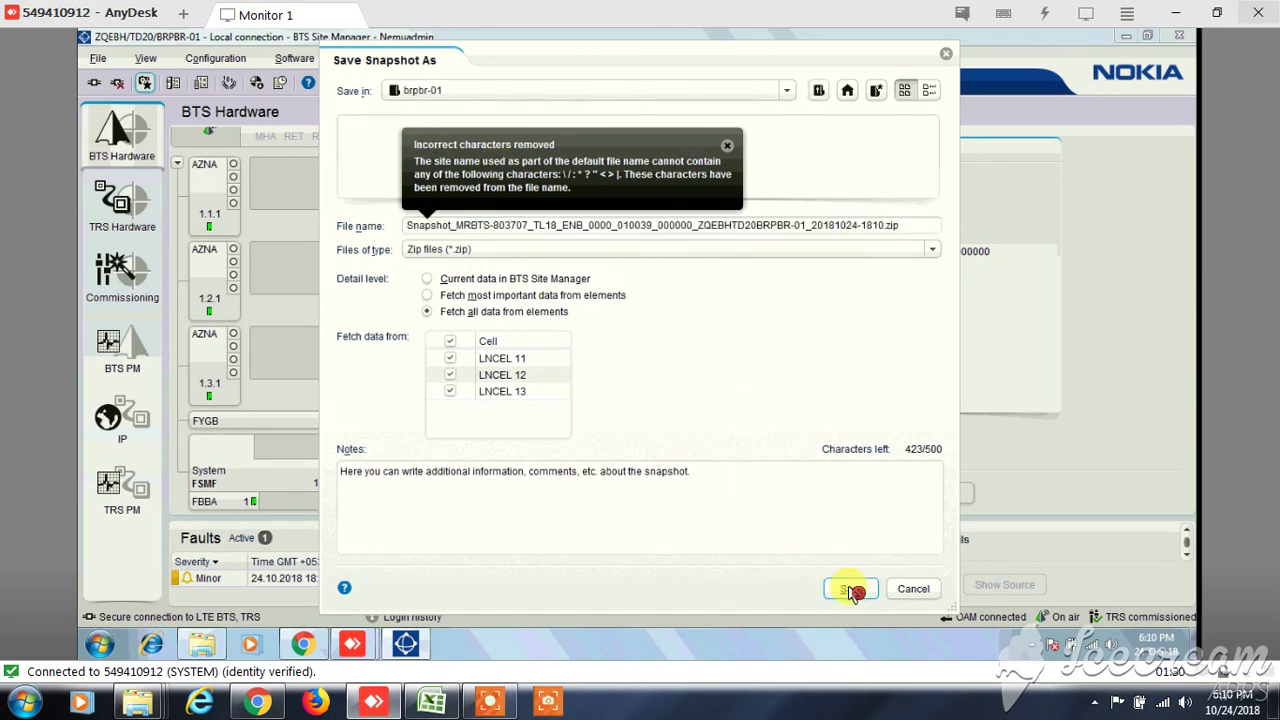
pyautogui.click(851, 590)
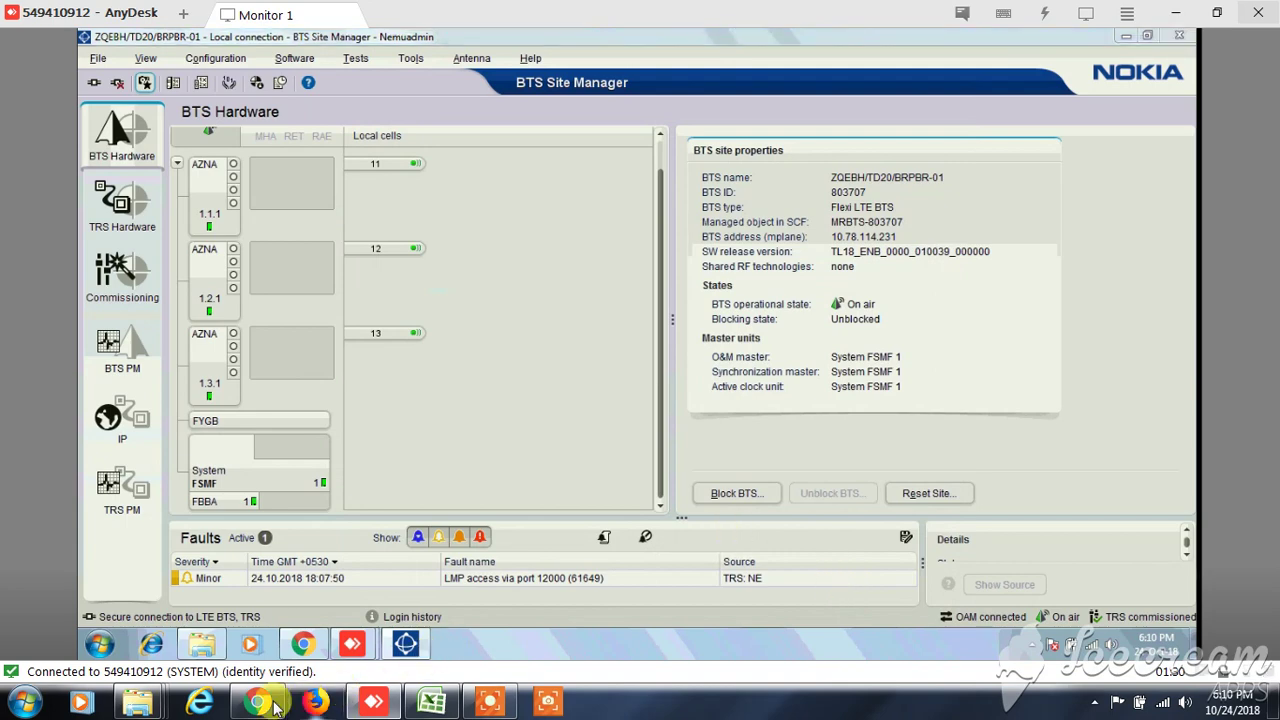
# Step: Switch to WhatsApp and send the message "BRPBR-01 TDD DONE" to the Patna Cluster_Welkin team group
pyautogui.click(272, 704)
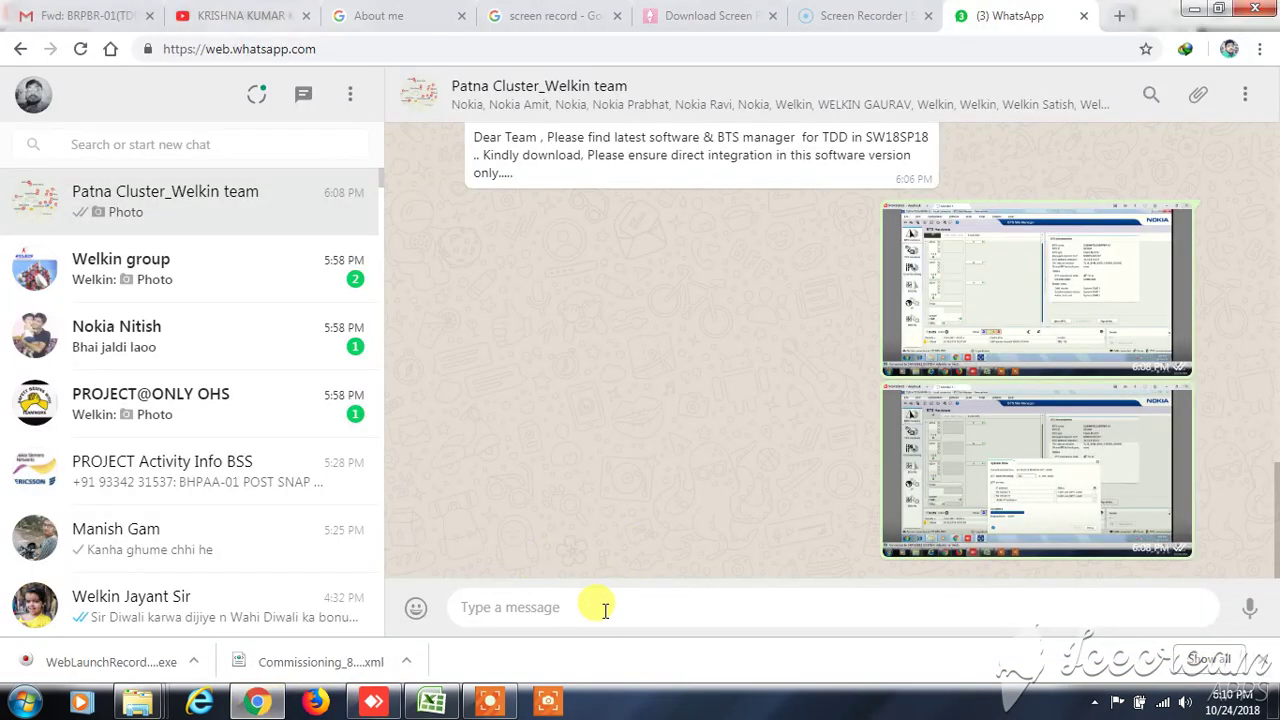
pyautogui.write('BR')
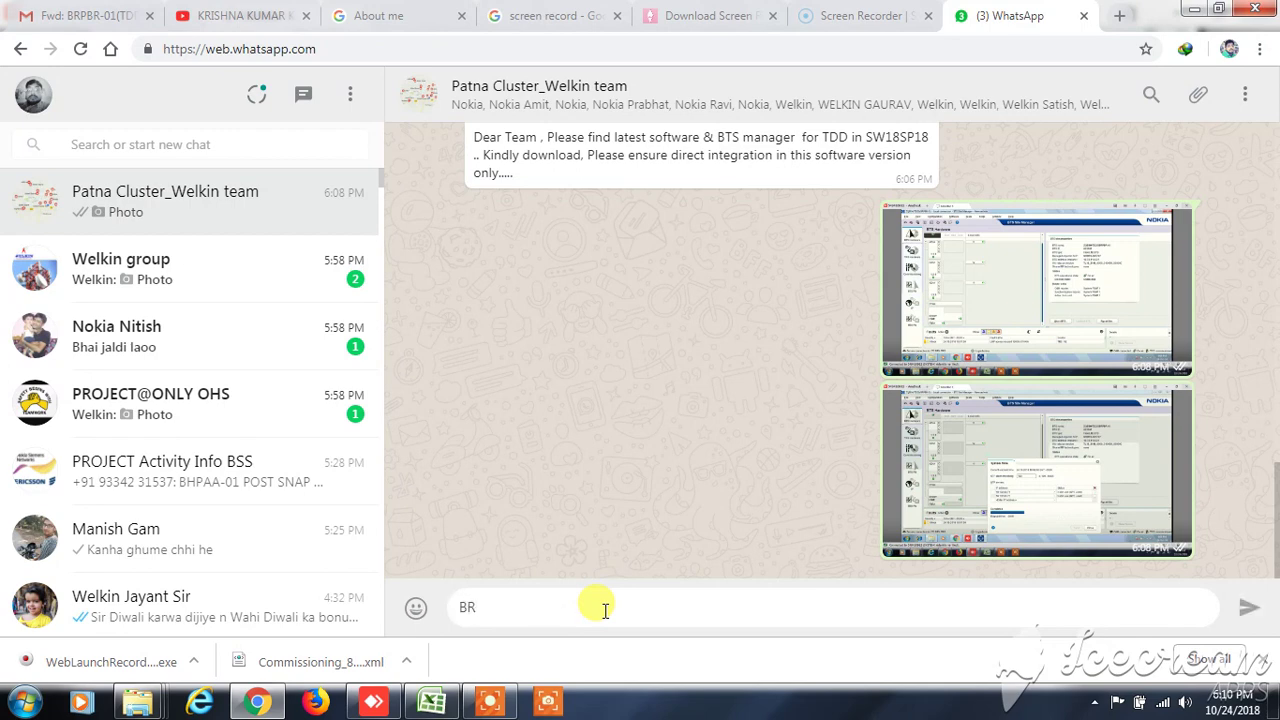
pyautogui.write('PBR-01 TDD DONE')
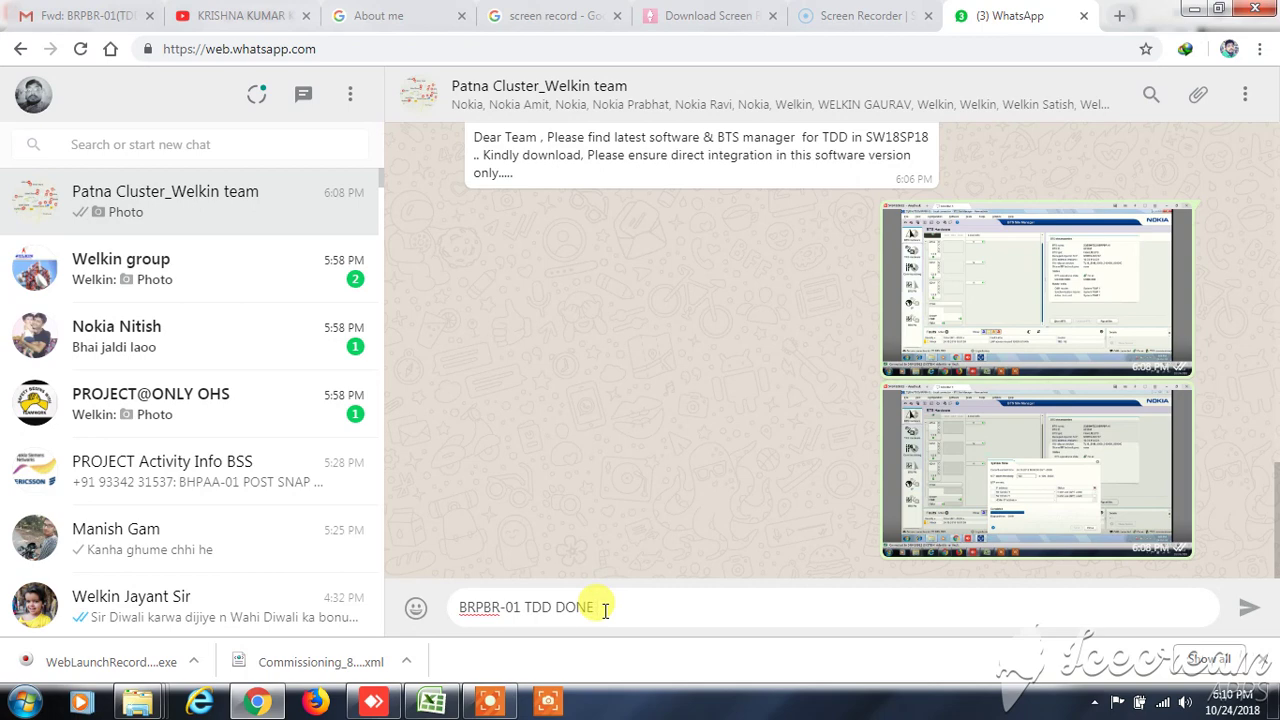
pyautogui.press('Return')
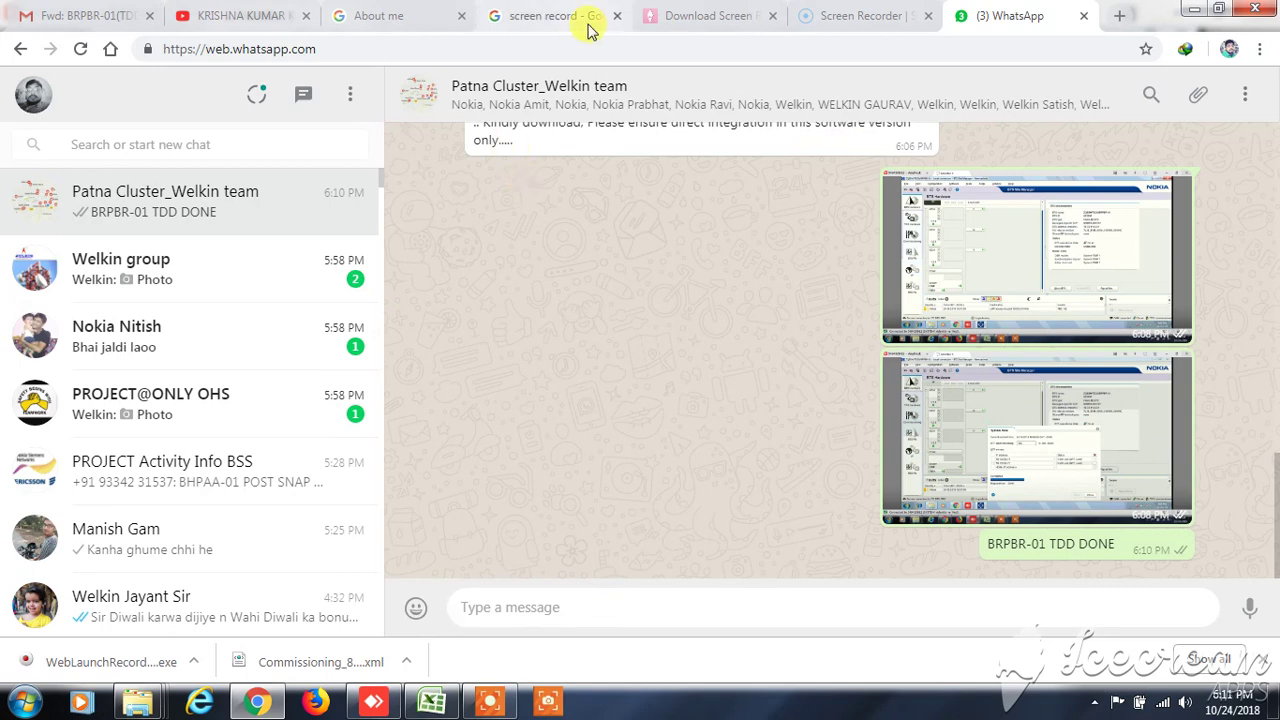
pyautogui.click(848, 14)
pyautogui.click(1012, 15)
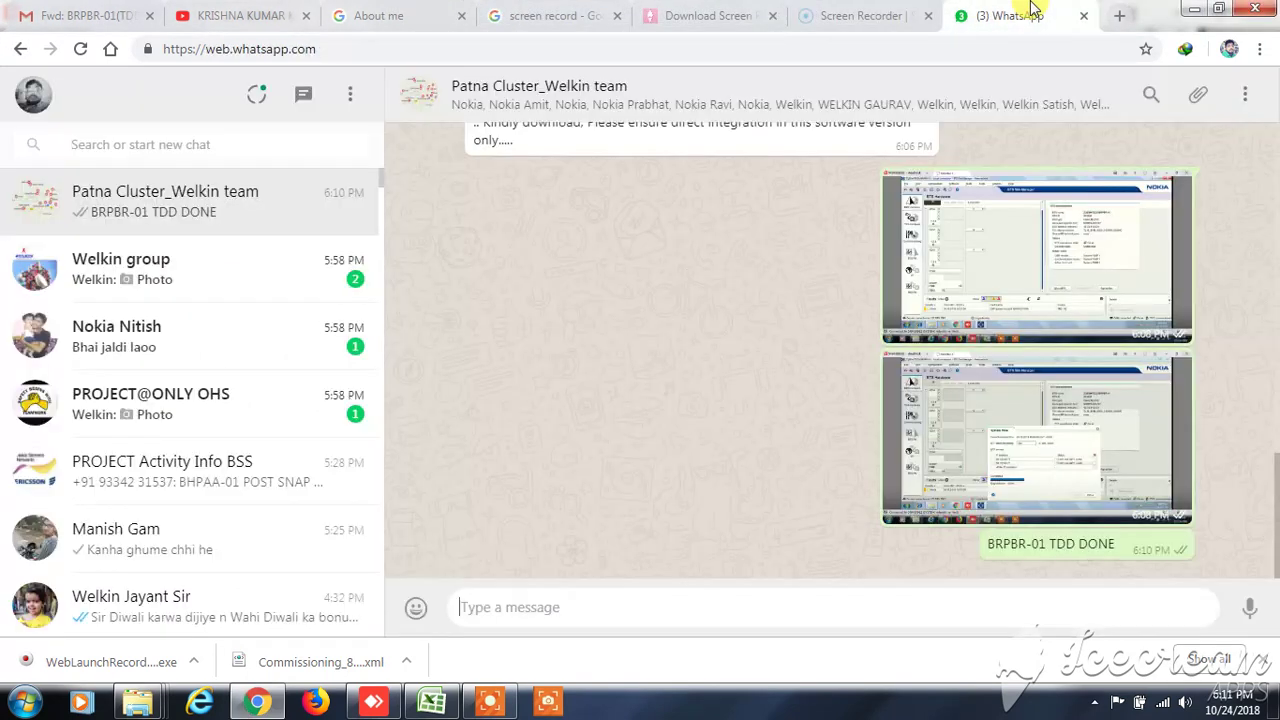